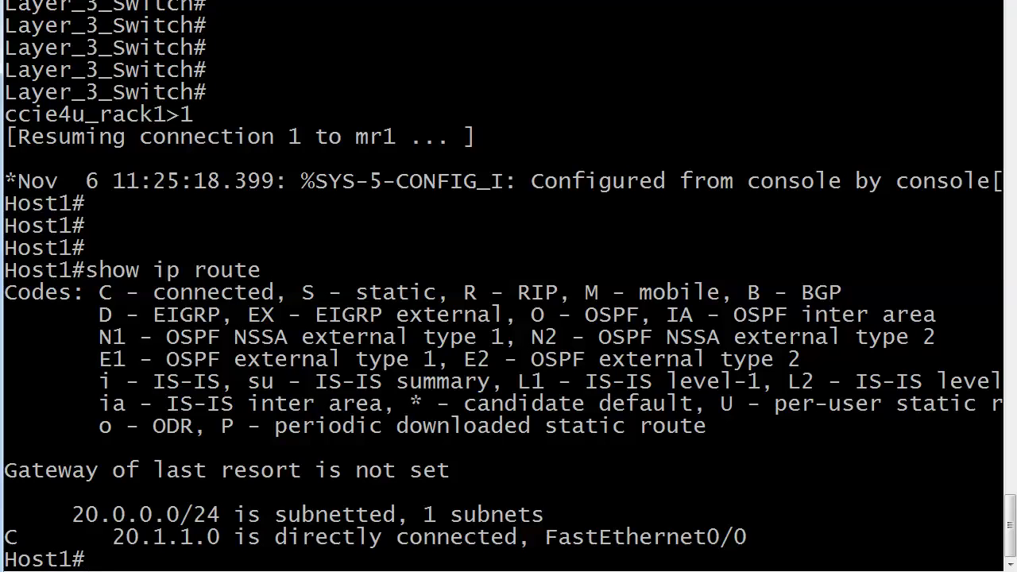
- Page through Host1's running configuration with show config
type("show config")
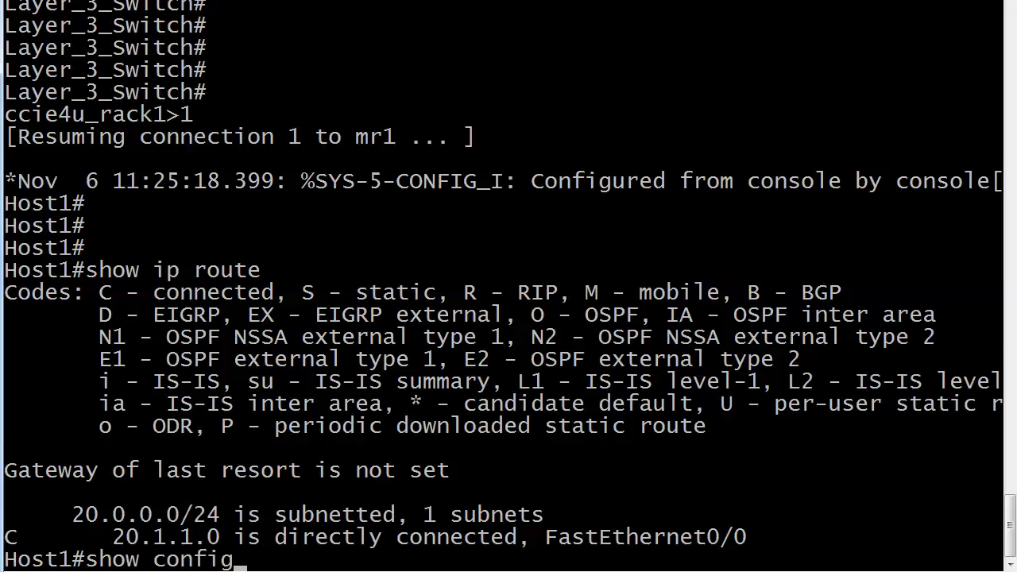
key("Return")
key("space")
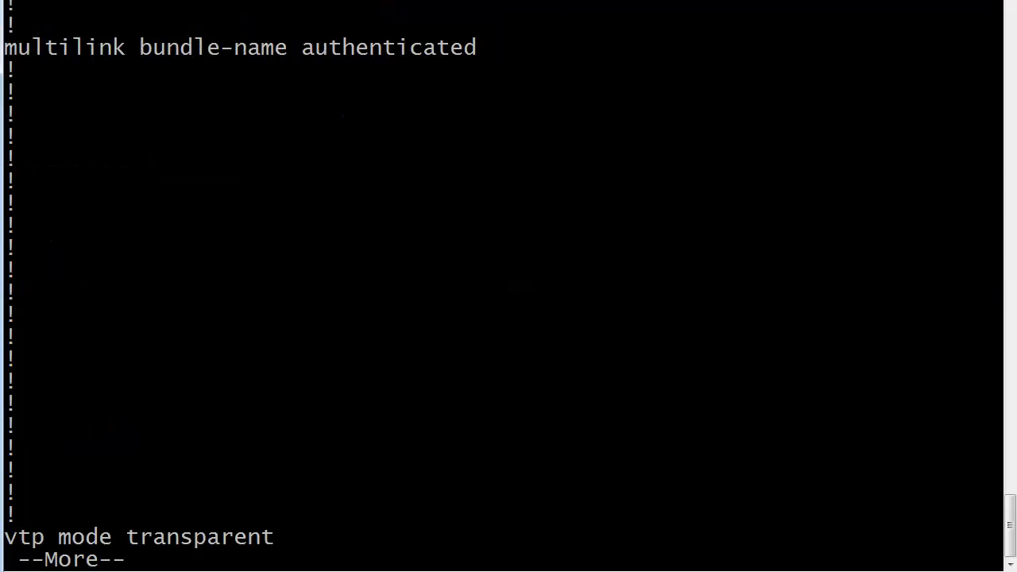
key("space")
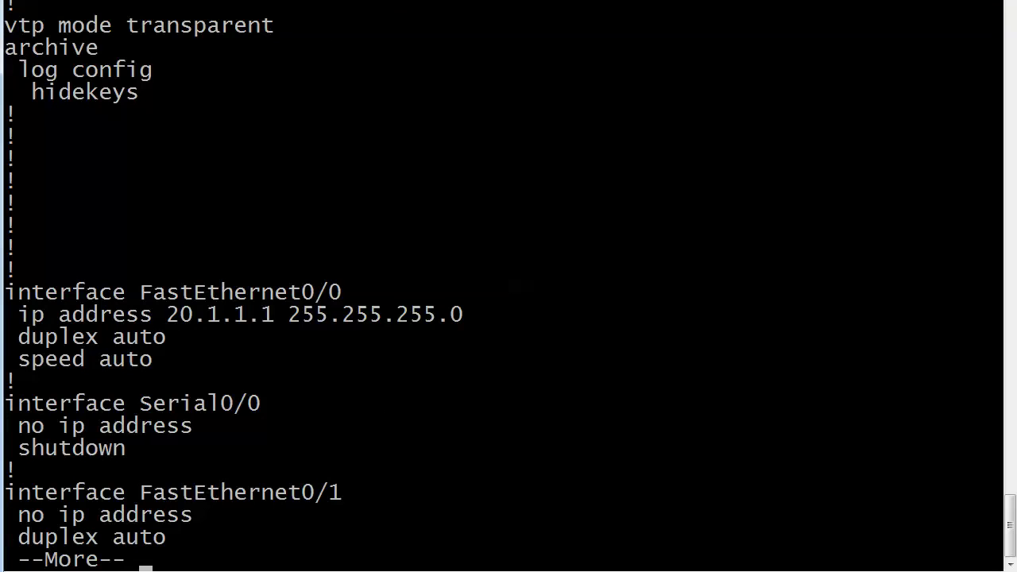
- Switch to session 3 and page through Host3's configuration showing FastEthernet0/0 at 30.1.1.1/24
key("ctrl+shift+6")
type("x3")
key("Return")
key("Return")
key("Return")
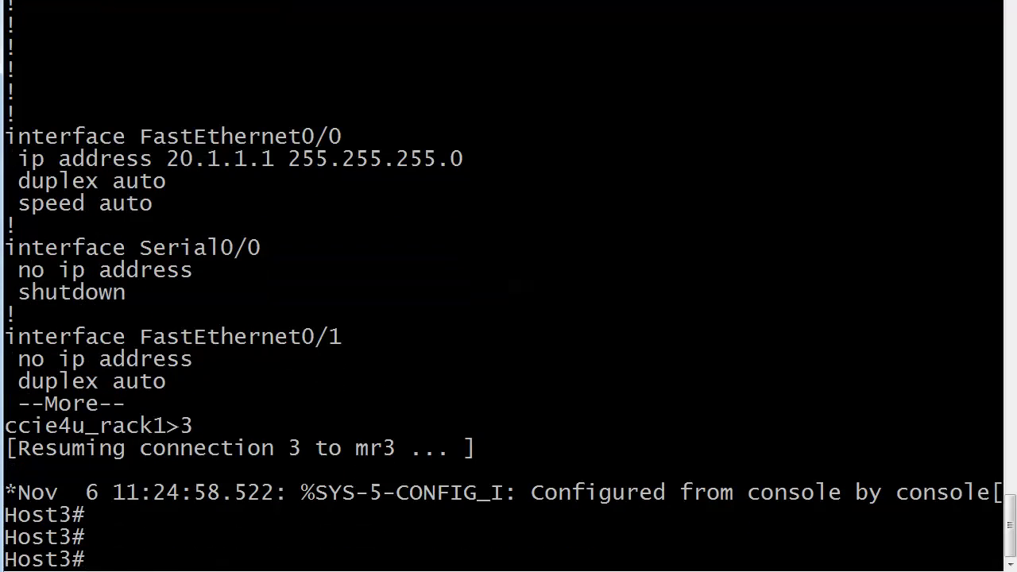
type("show config")
key("Return")
key("space")
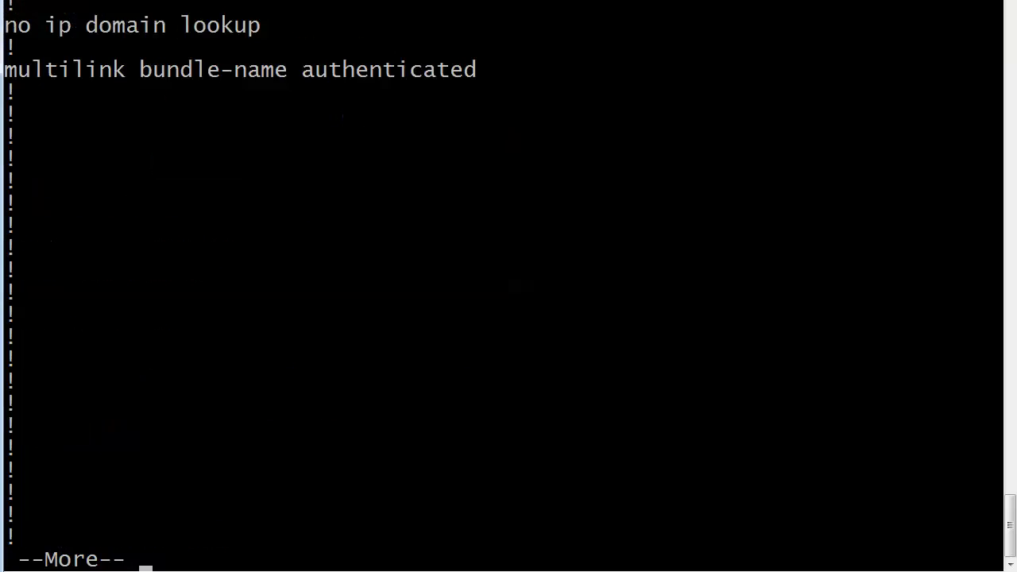
key("space")
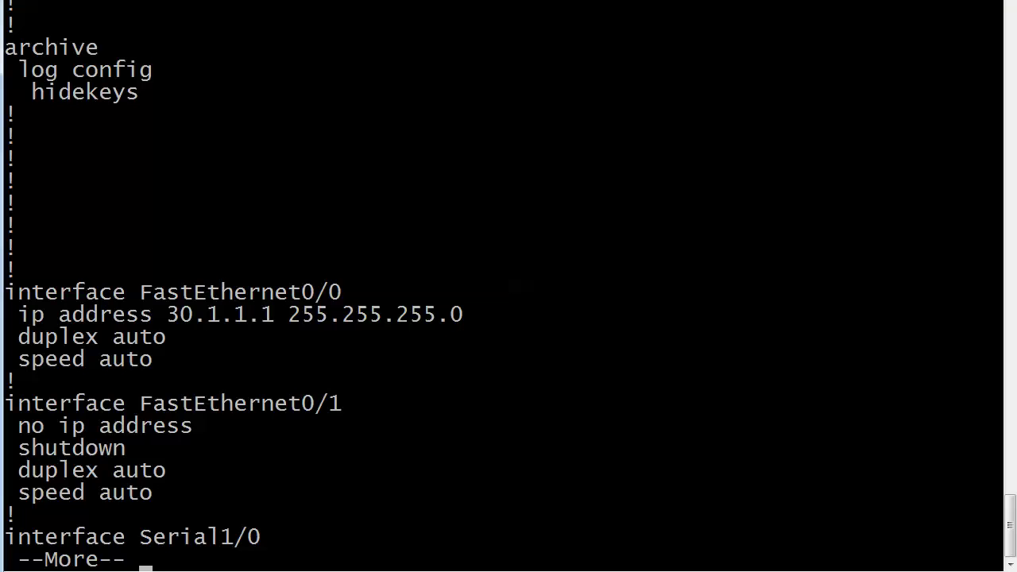
key("q")
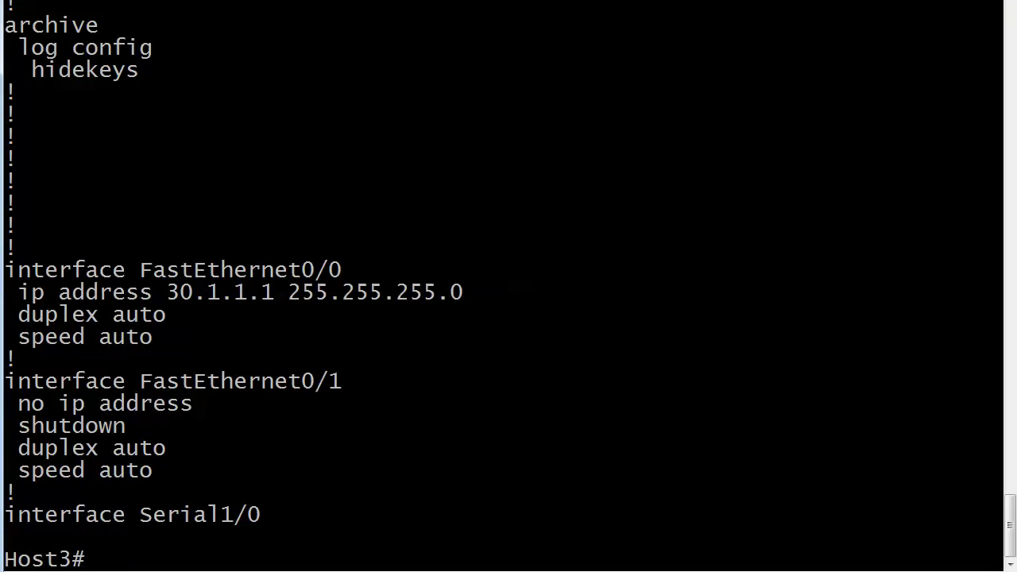
key("ctrl+shift+6")
- Resume the switch session (x2) and list its VLANs with show vlan brief
type("x2")
key("Return")
key("Return")
key("Return")
key("Return")
key("Return")
key("Return")
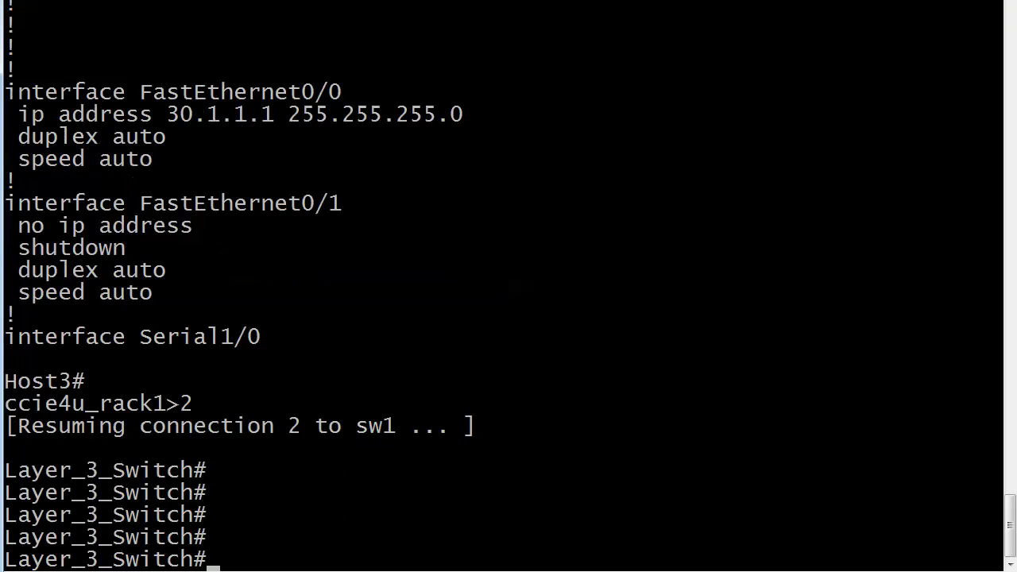
type("show conf")
key("BackSpace")
key("BackSpace")
key("BackSpace")
key("BackSpace")
type("vlan brief")
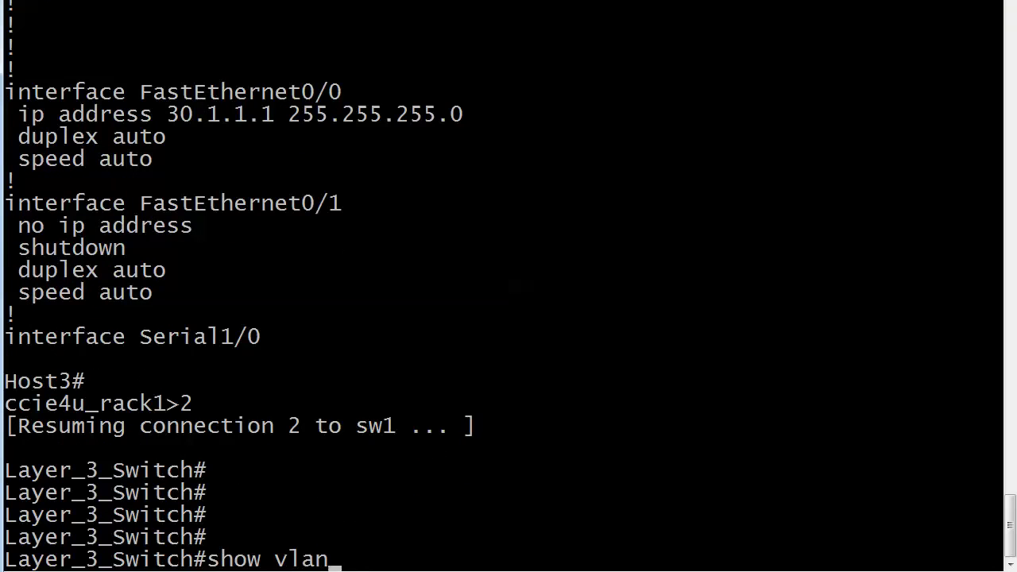
key("Return")
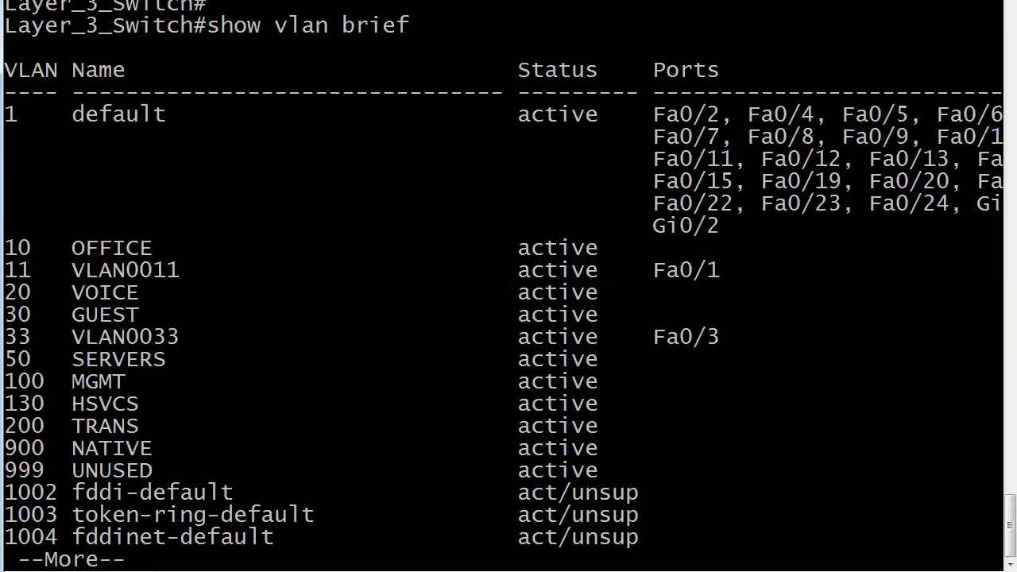
- Mark and copy the VLAN 11 row, then view the rest of the VLAN list
right_click(224, 311)
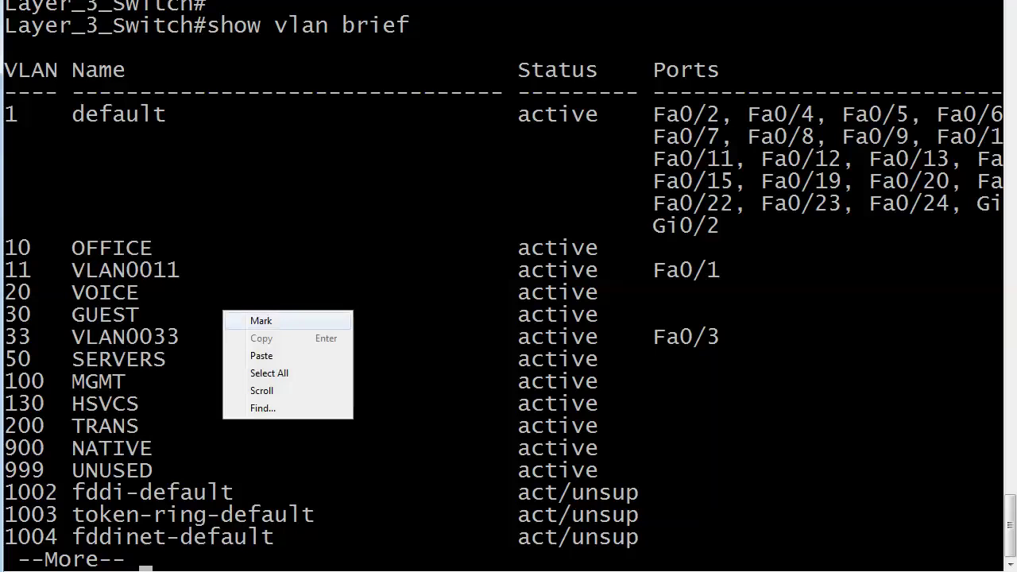
left_click(242, 320)
left_click_drag(733, 270, 3, 271)
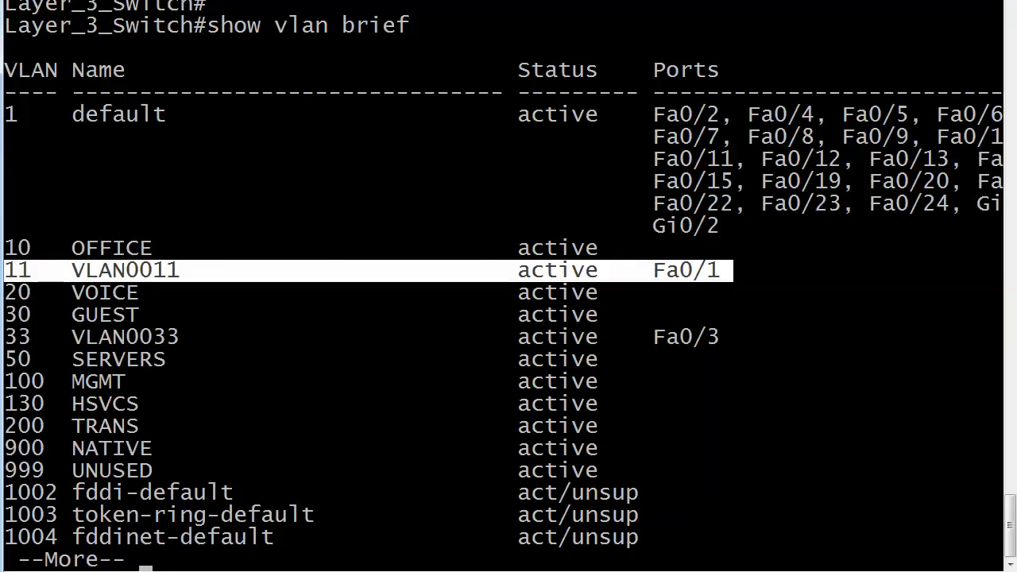
key("Return")
right_click(723, 288)
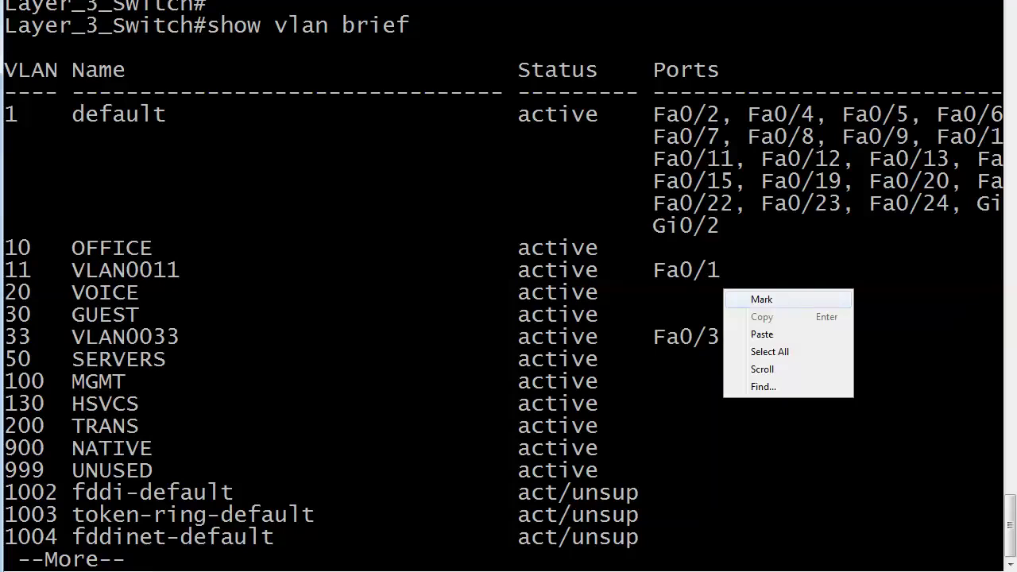
left_click(738, 295)
left_click(726, 270)
left_click_drag(730, 270, 3, 271)
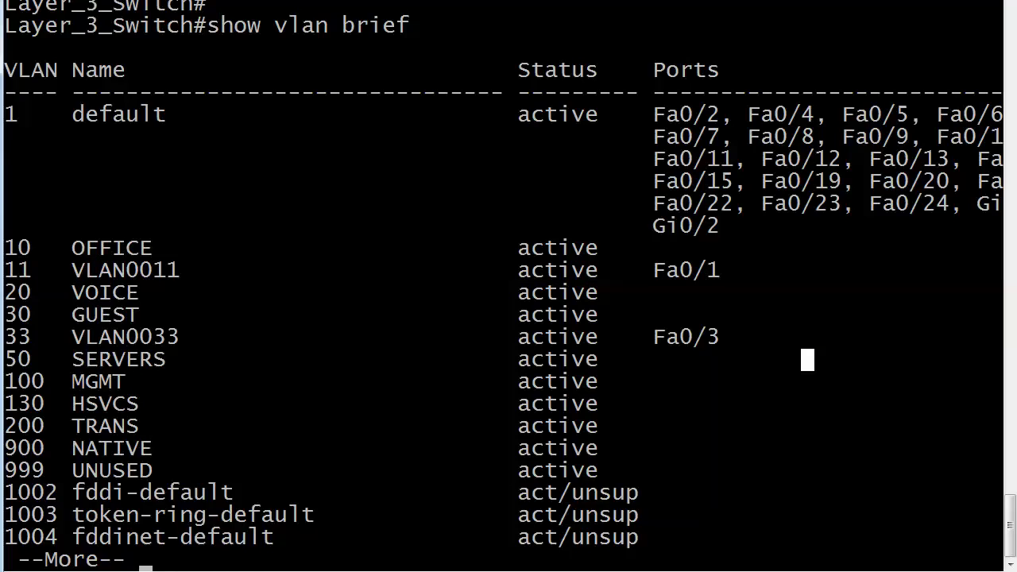
key("space")
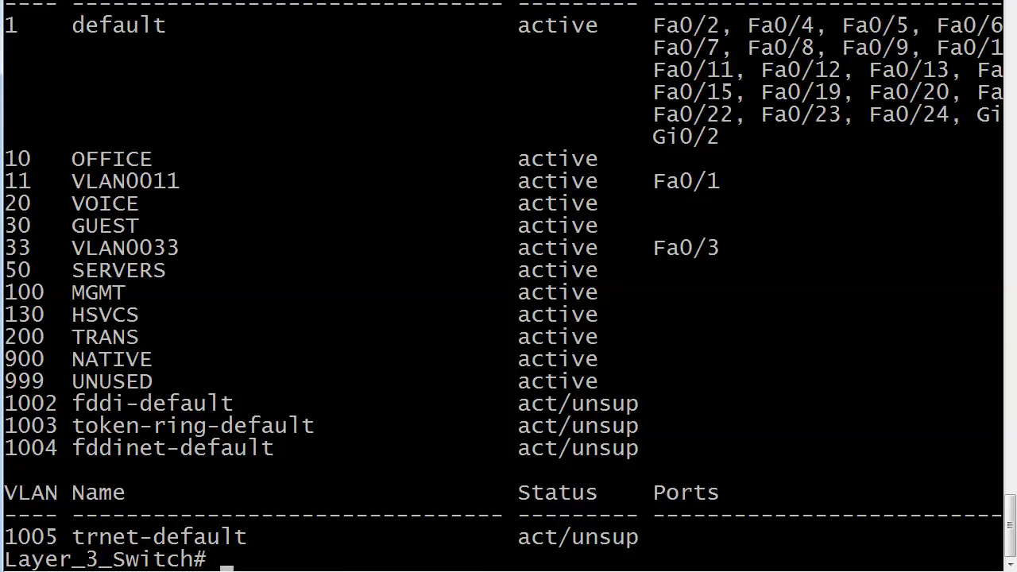
- List the switch configuration showing Fa0/1 access VLAN 11 and Fa0/3 access VLAN 33
type("show config")
key("Return")
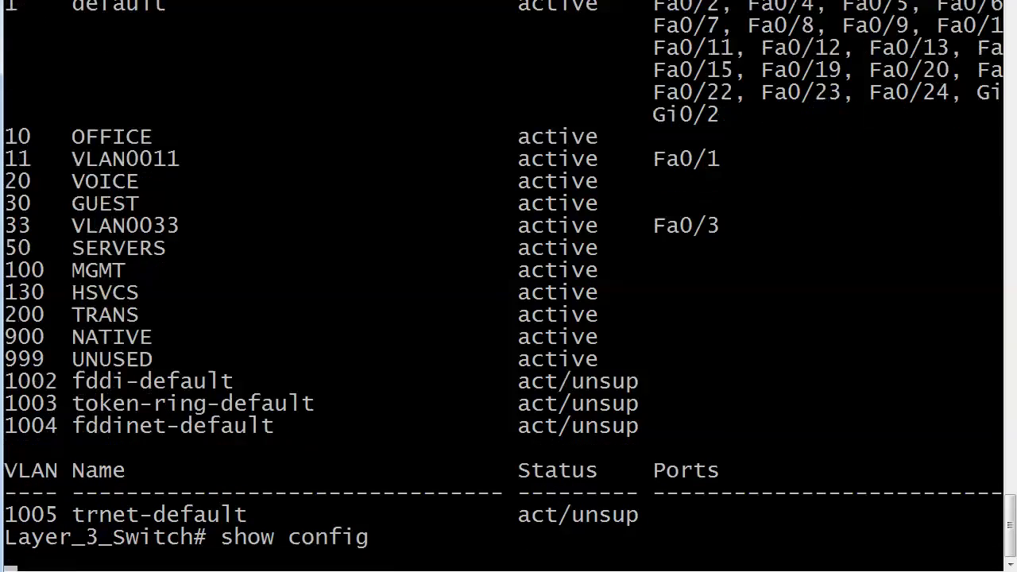
key("space")
key("space")
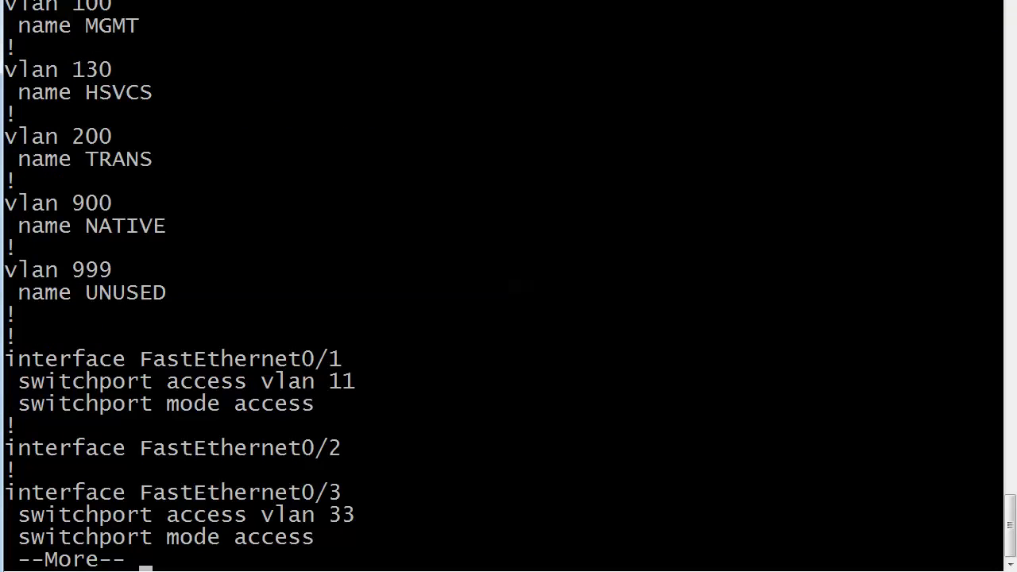
key("q")
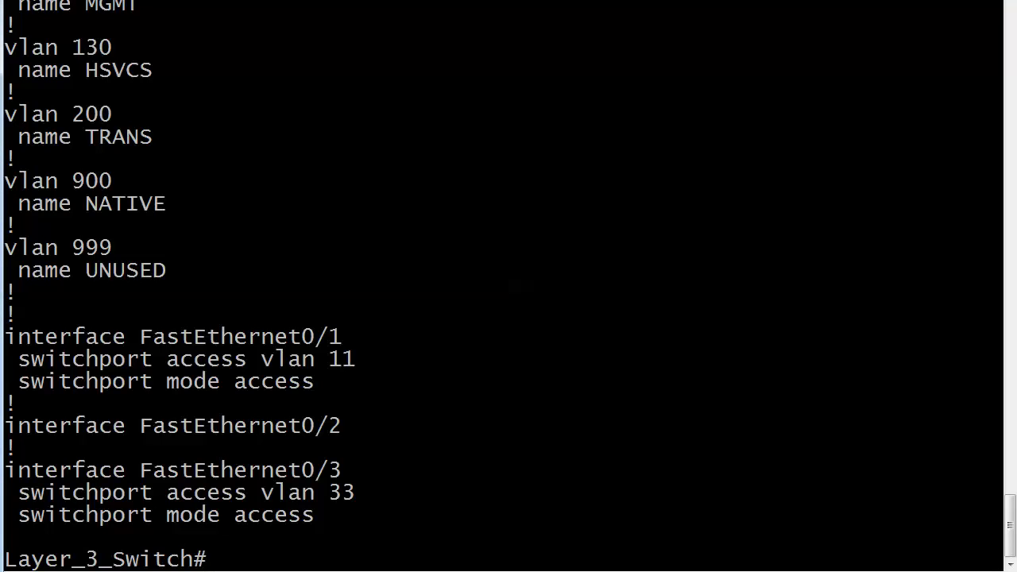
- Enter global configuration mode and select interface Vlan 11
type("con ft")
key("BackSpace")
key("BackSpace")
type("f t")
key("Return")
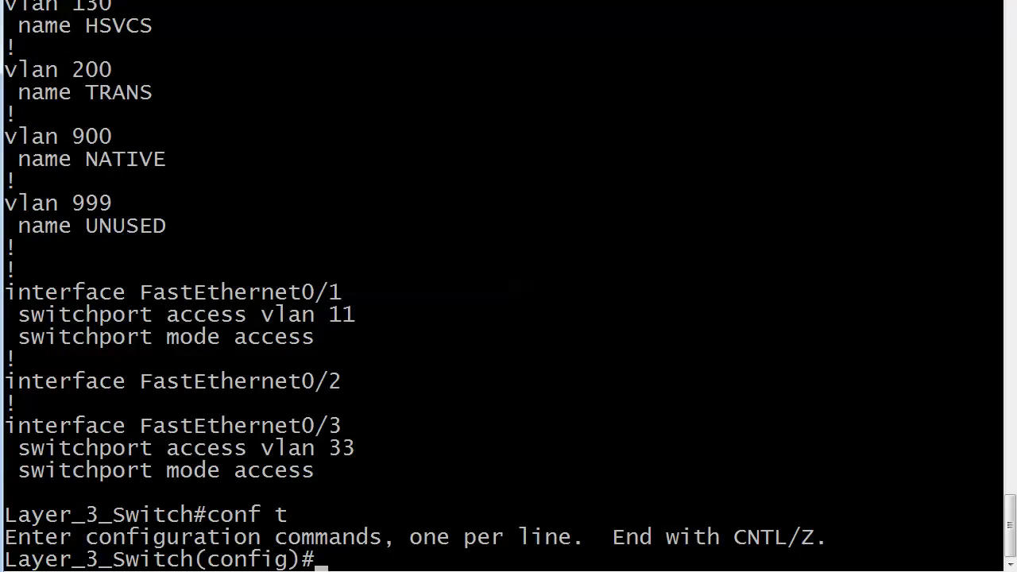
type("int vlan ?")
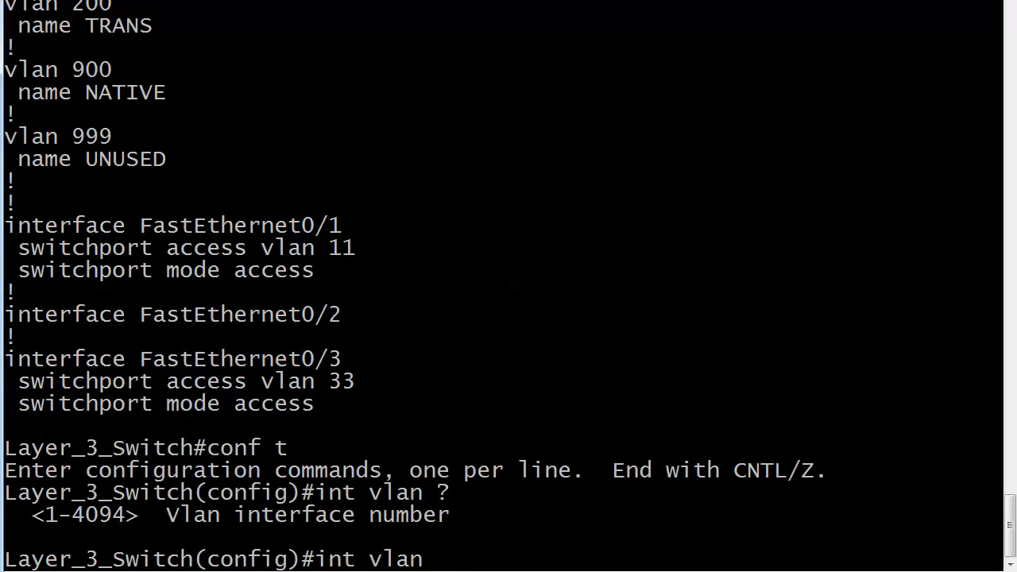
type("11")
key("Return")
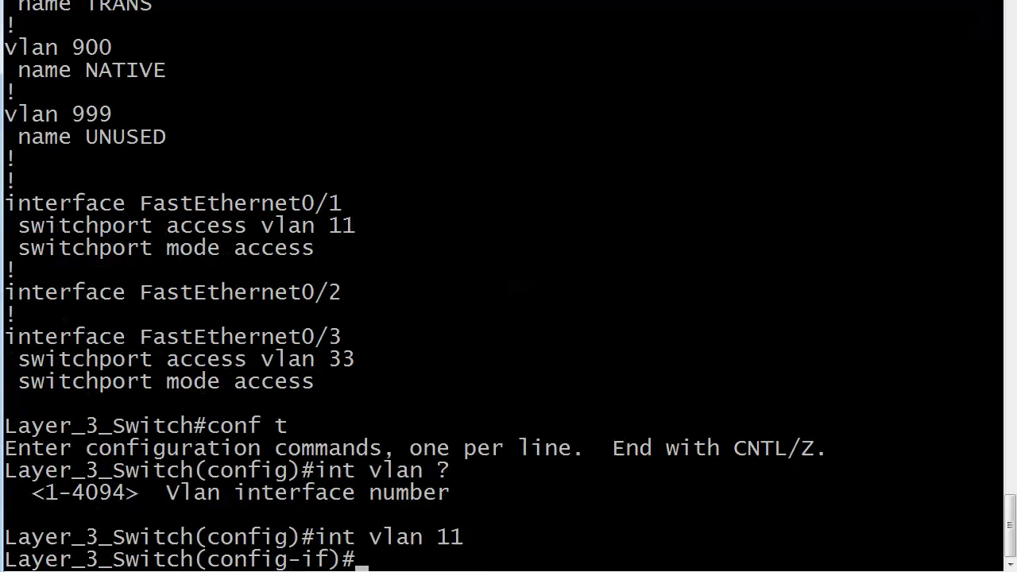
- Assign interface Vlan 11 the address 20.1.1.11 255.255.255.0
type("ip 20.1.")
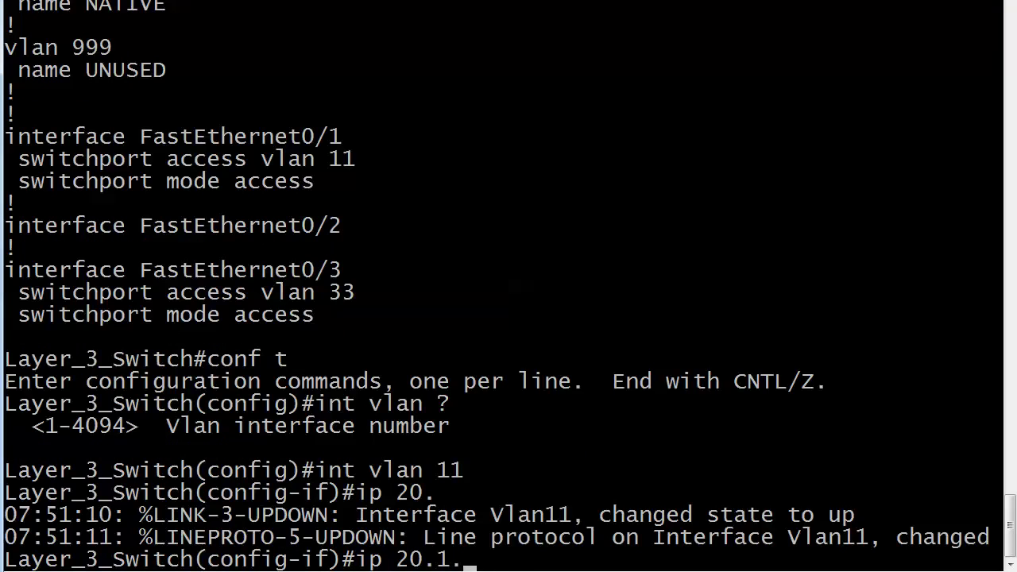
type("1.11 255.255.")
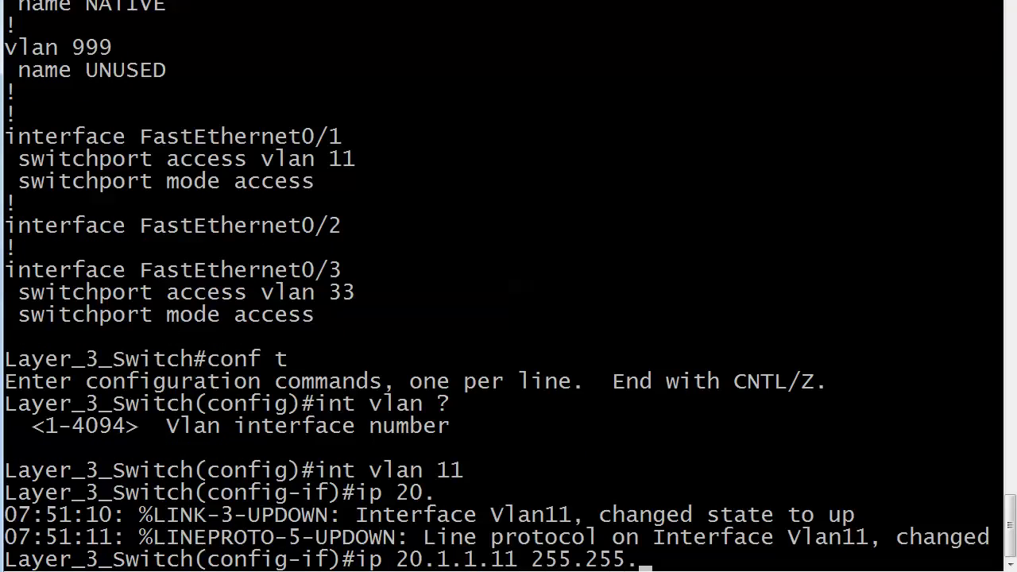
type("255.0")
key("Return")
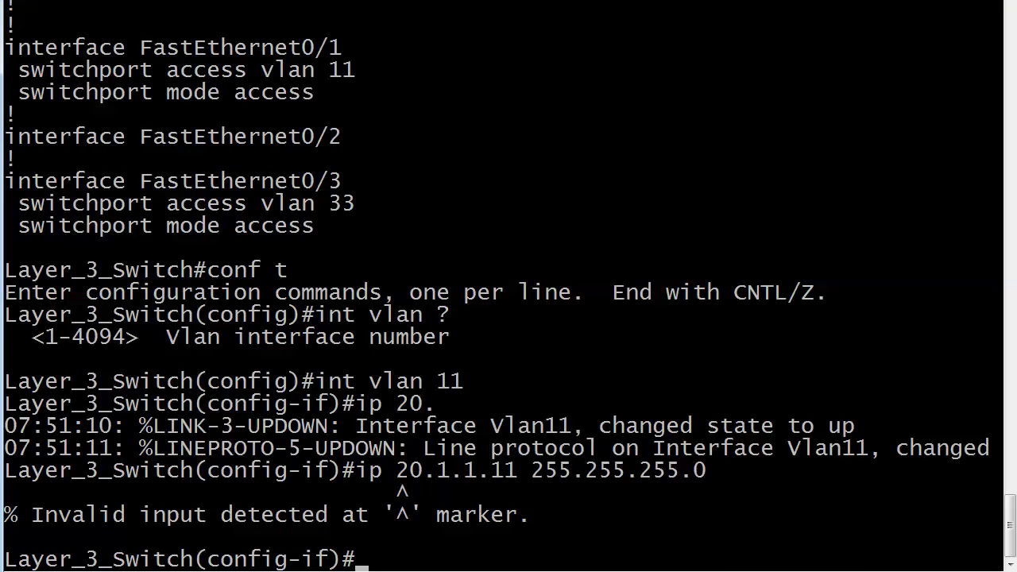
key("Up")
key("Left")
key("Left")
key("Left")
key("Left")
key("Left")
key("Left")
key("Left")
key("Left")
key("Left")
key("Left")
key("Left")
key("Left")
key("Left")
key("Left")
key("Left")
key("Left")
key("Left")
key("Left")
key("Left")
key("Left")
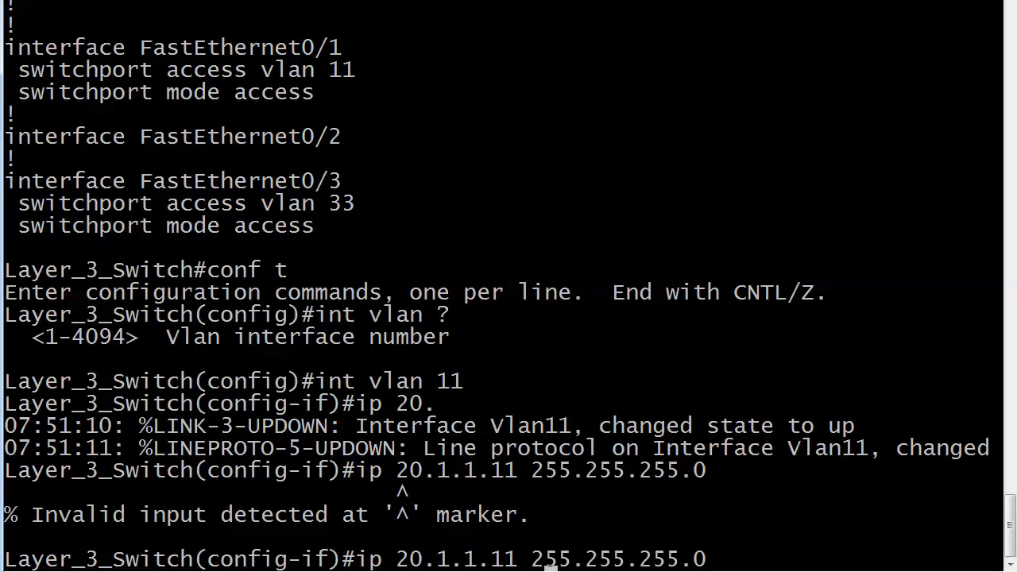
key("Right")
type("address")
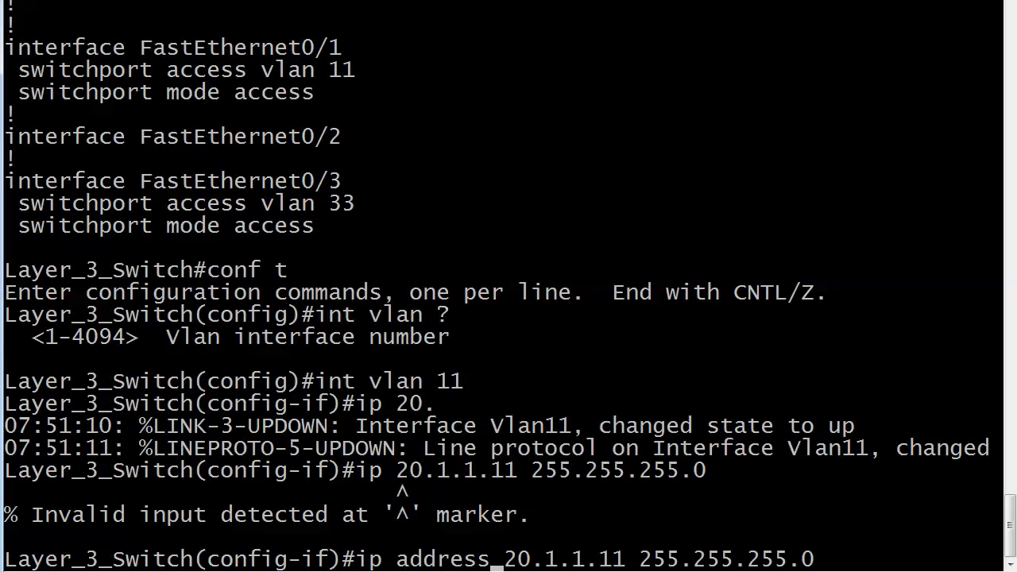
key("Return")
key("Return")
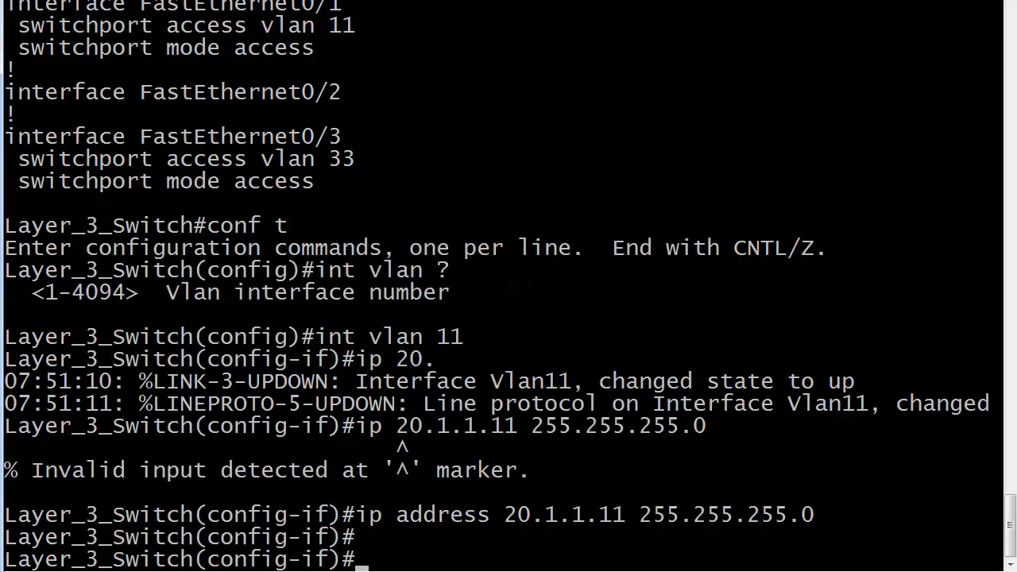
- Give interface Vlan 33 the address 30.1.1.11 255.255.255.0 and exit configuration mode
type("int vlan 33")
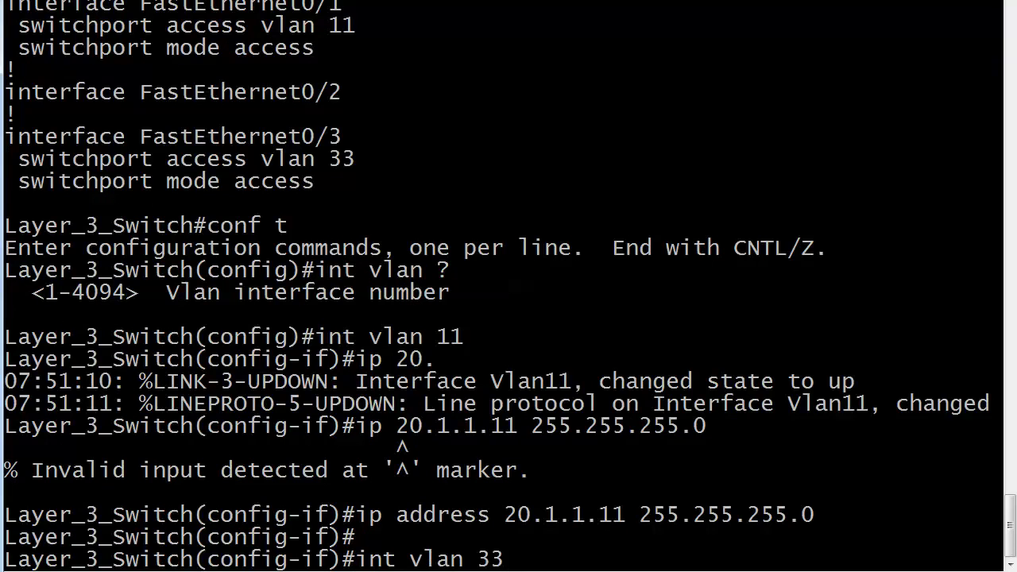
key("Return")
type("ip addr")
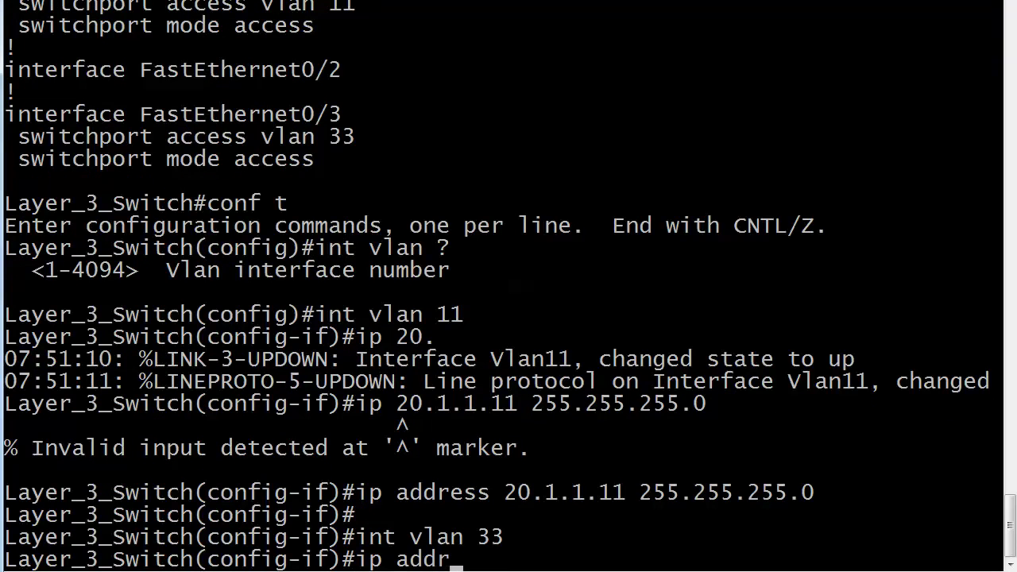
type("ess 30.1.1.")
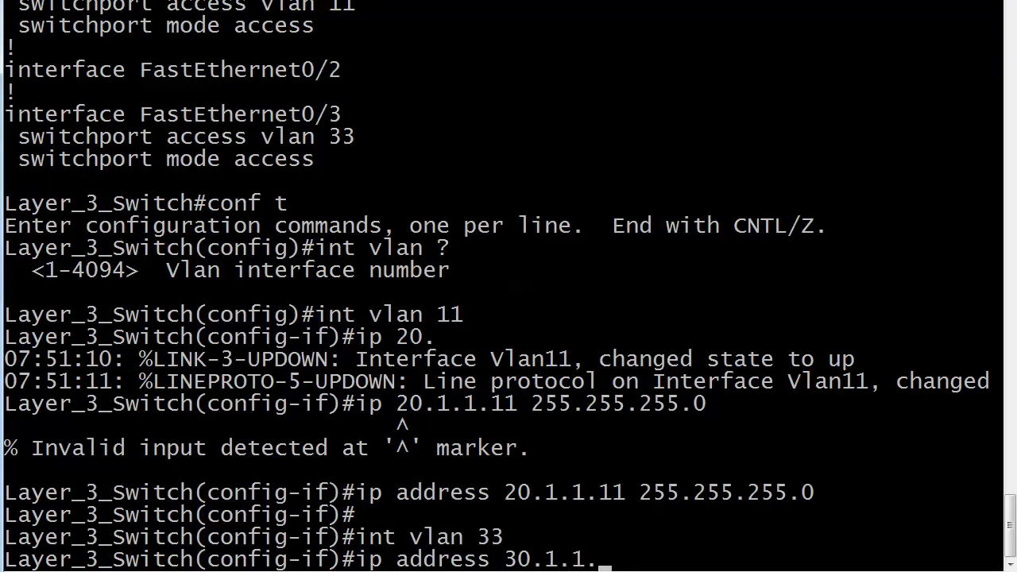
type("11 255.255.255.0")
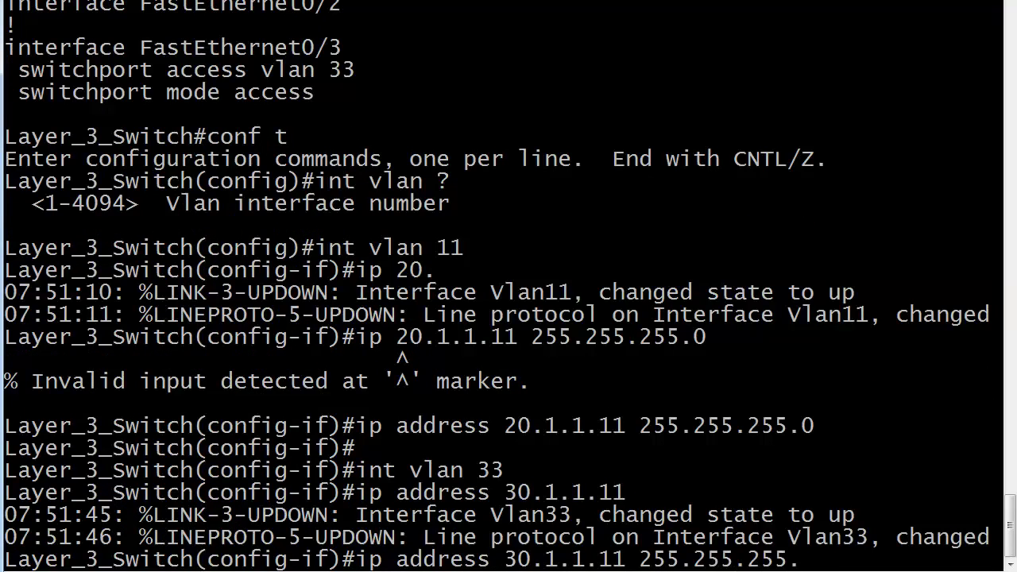
key("Return")
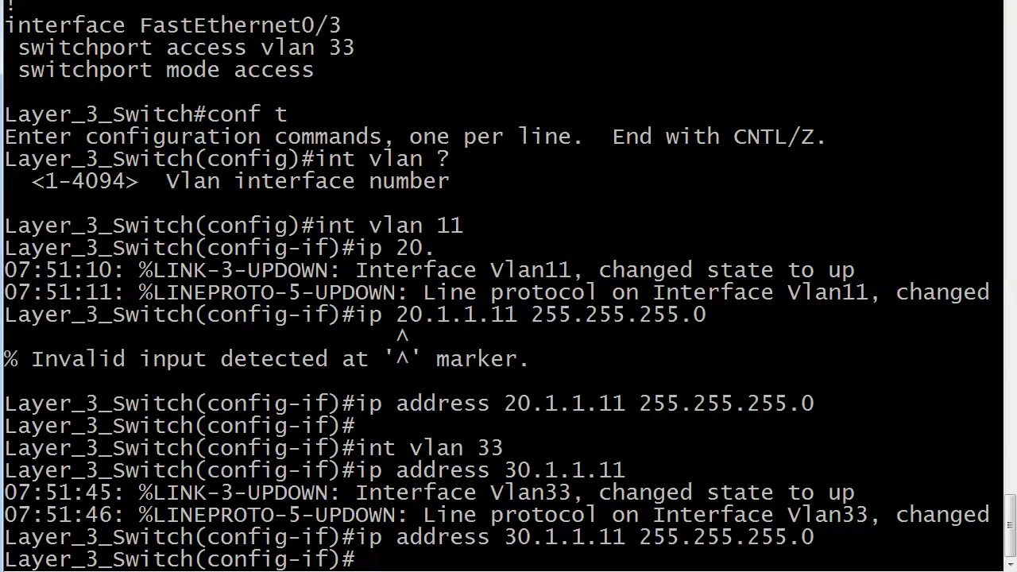
key("ctrl+z")
- Show the Vlan 11 and Vlan 33 interface status, marking the EtherSVI hardware type
type("show int fast")
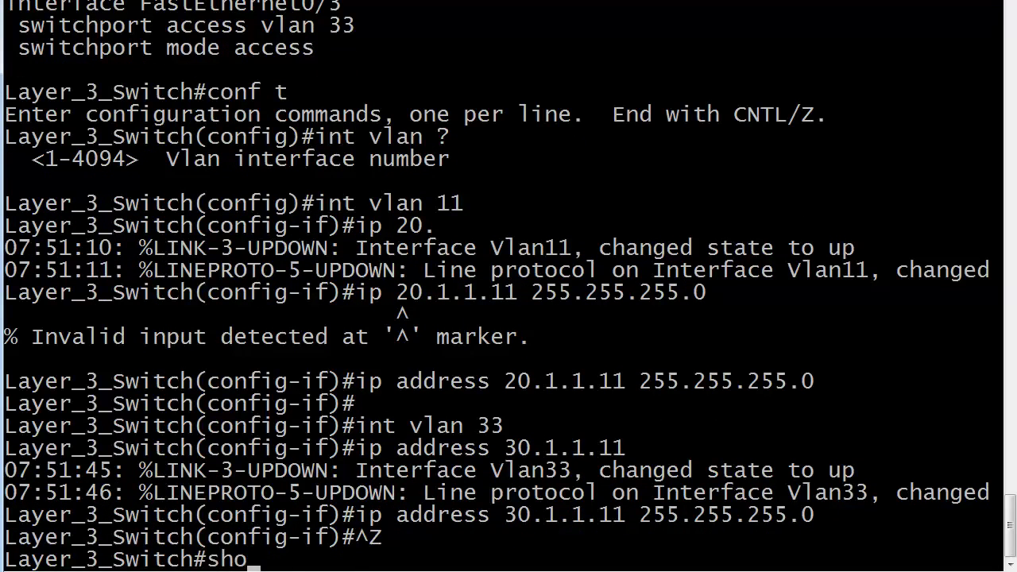
key("BackSpace")
key("BackSpace")
key("BackSpace")
key("BackSpace")
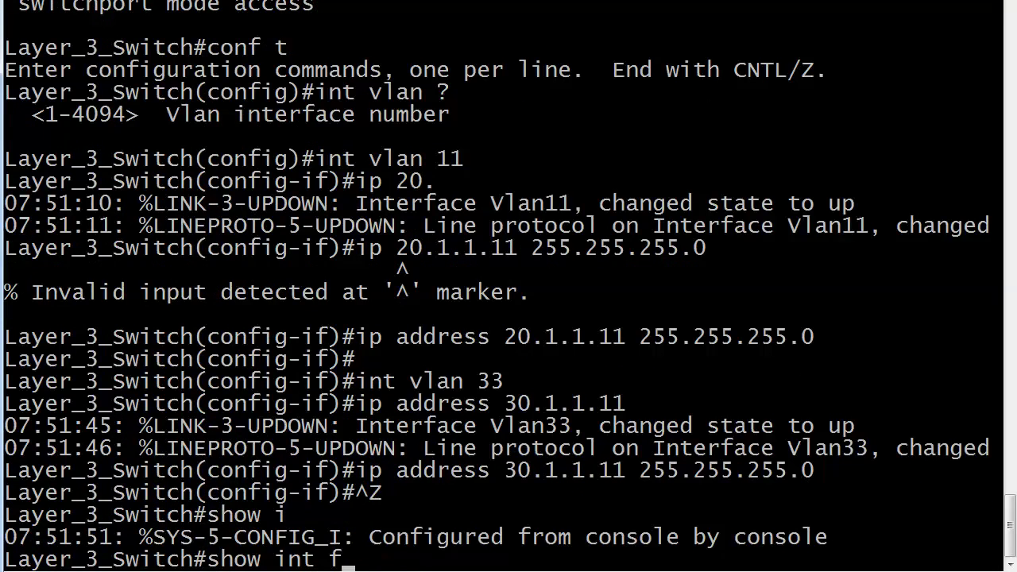
type("vlan")
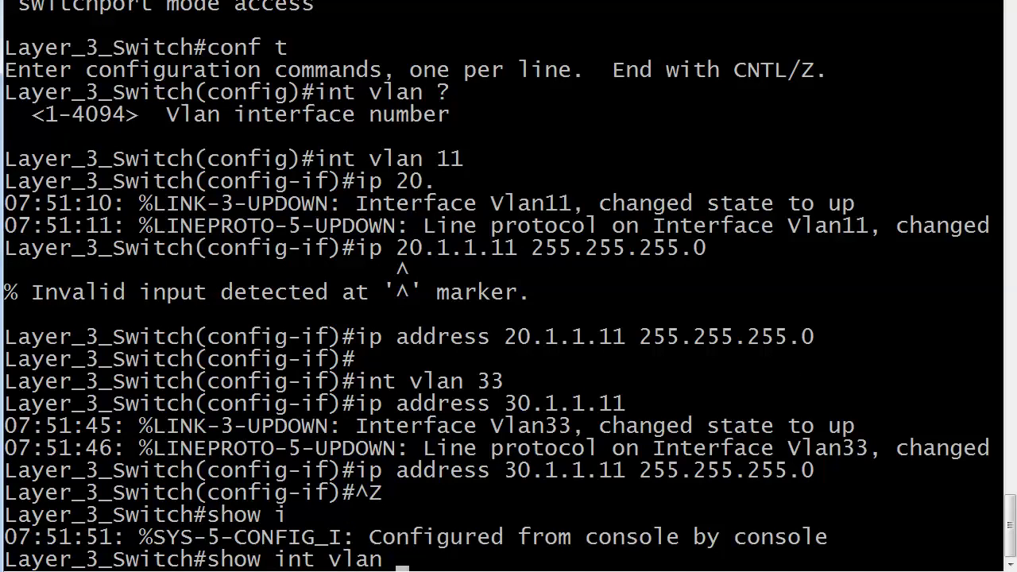
type(" 11")
key("Return")
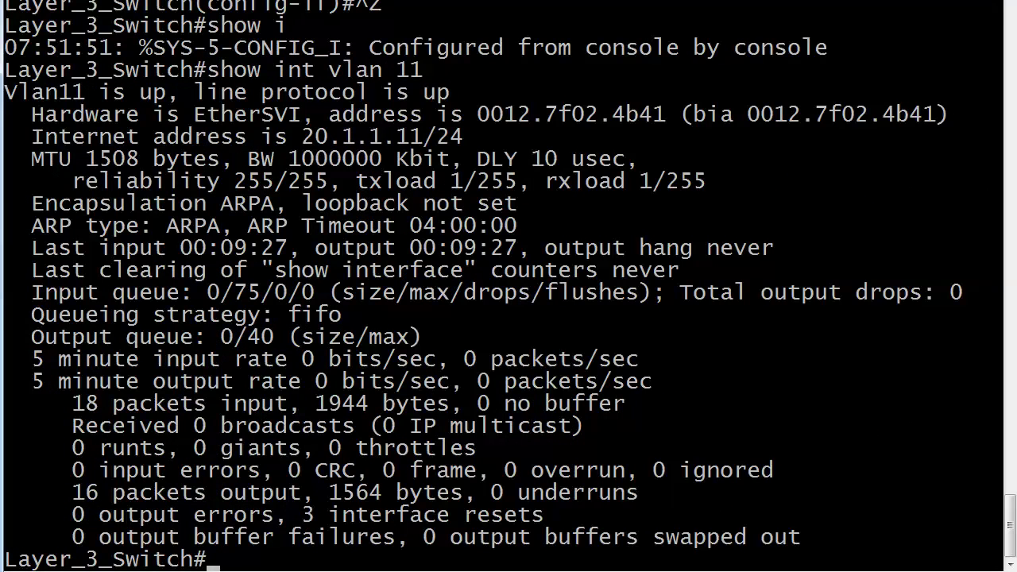
right_click(205, 169)
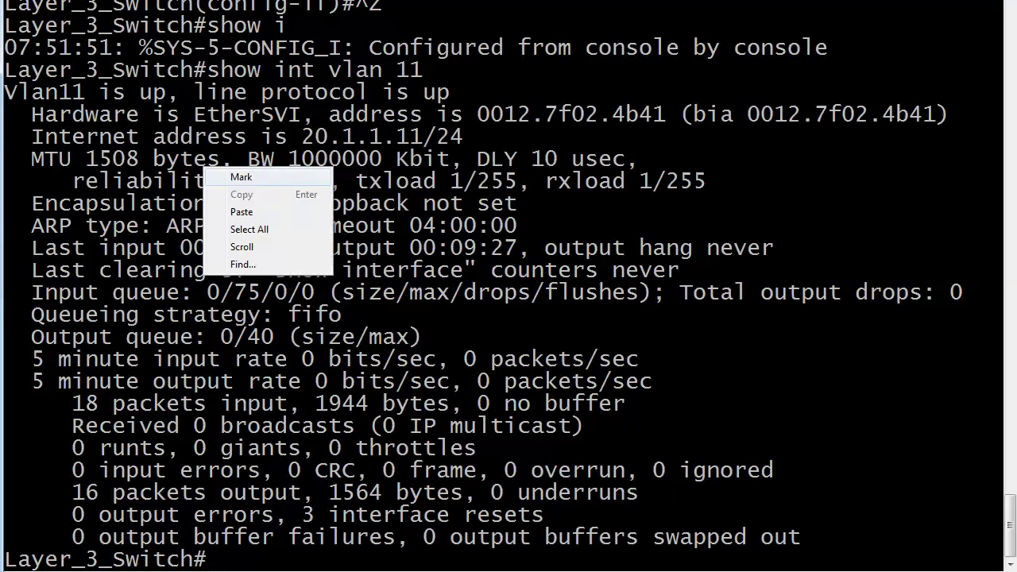
left_click(238, 176)
left_click_drag(32, 114, 300, 114)
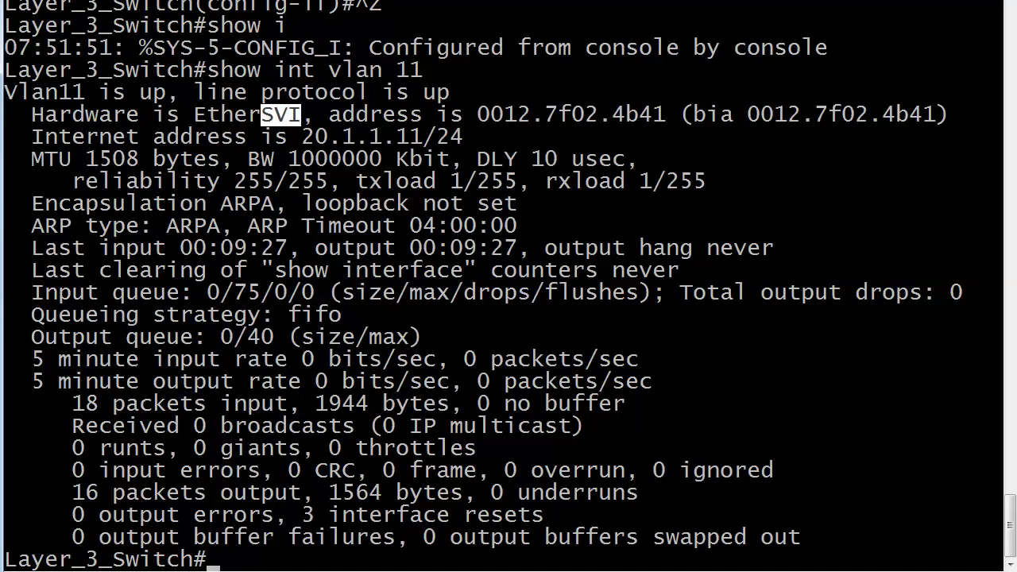
key("Return")
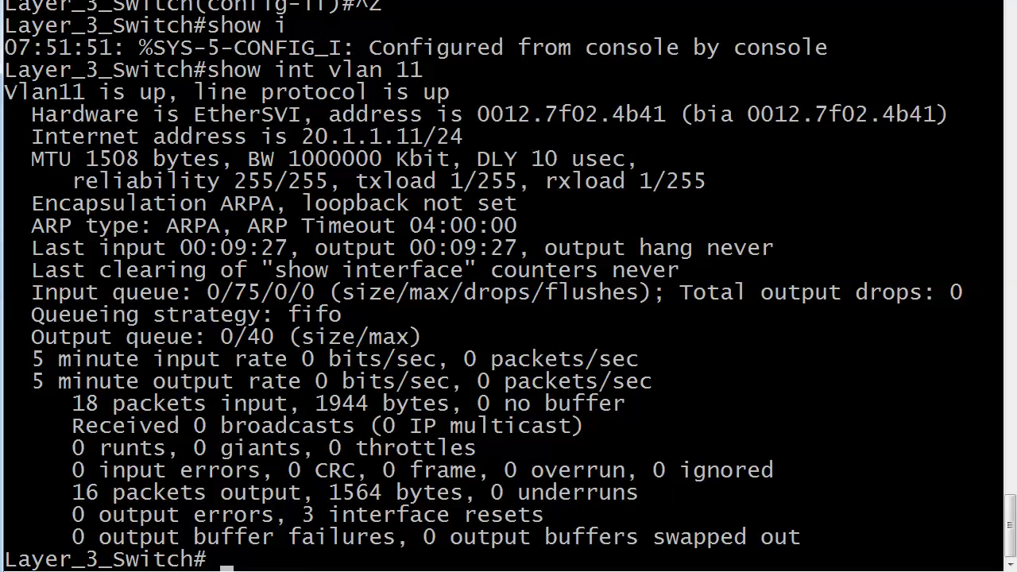
type("show int vlan 33")
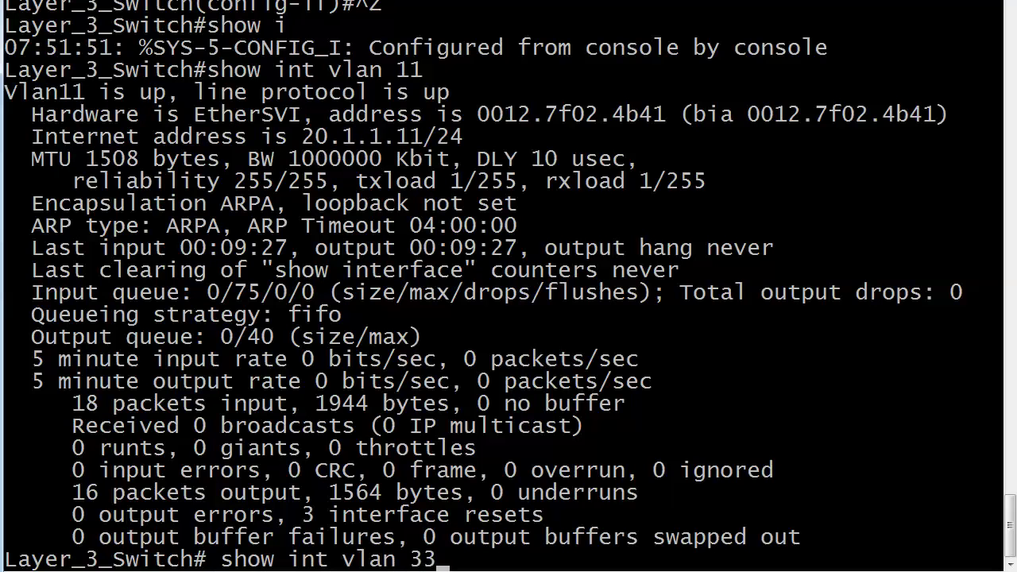
key("Return")
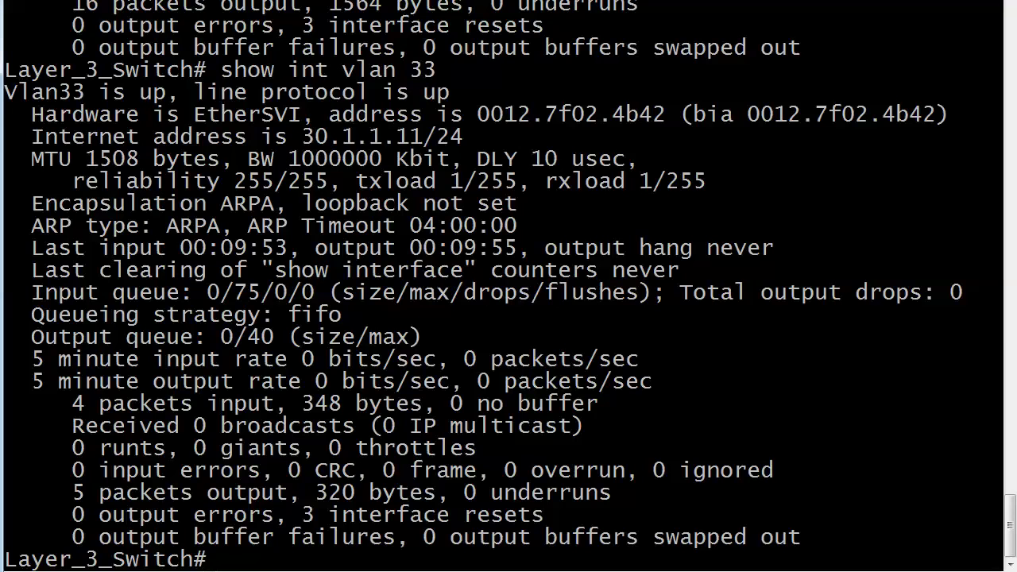
- Return to the Host1 session (x1) and enter ping 30.1.1.1
key("ctrl+shift+6")
type("x1")
key("Return")
key("space")
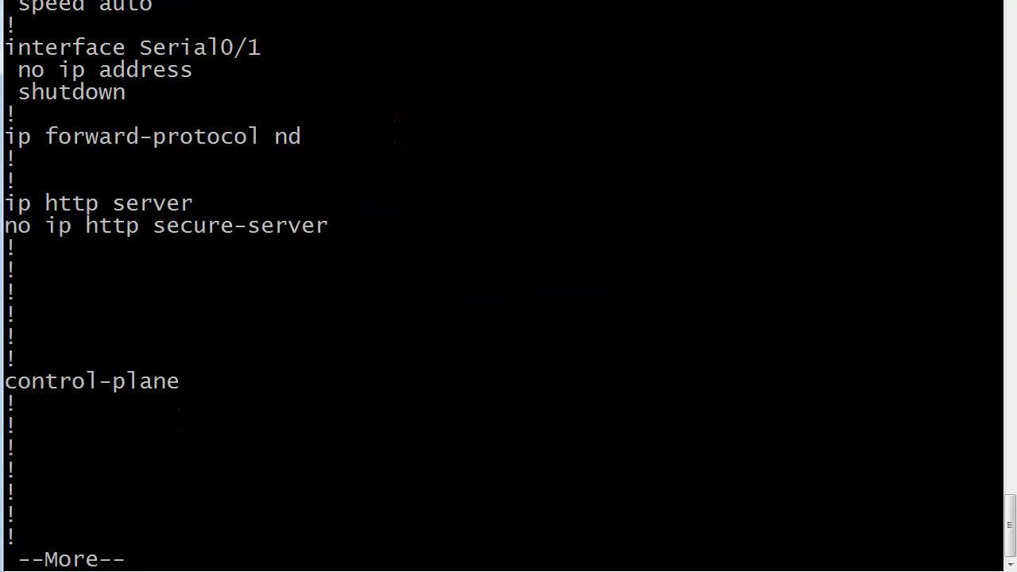
type("q")
type("ping")
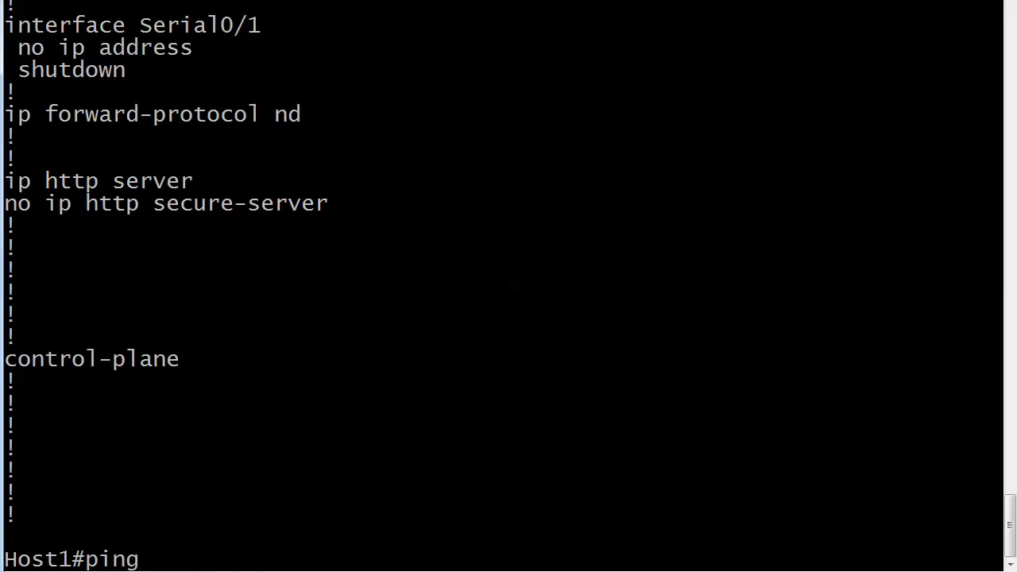
type(" 30.1.1.1")
- Ping 30.1.1.1 from Host1, which fails with 0 percent success
key("Return")
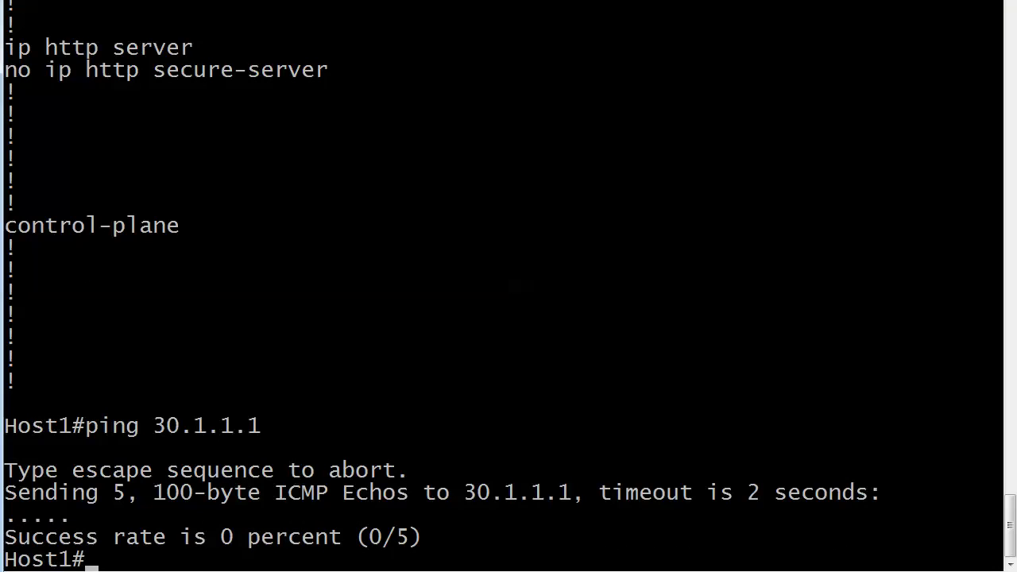
key("ctrl+shift+6")
type("x")
type("3")
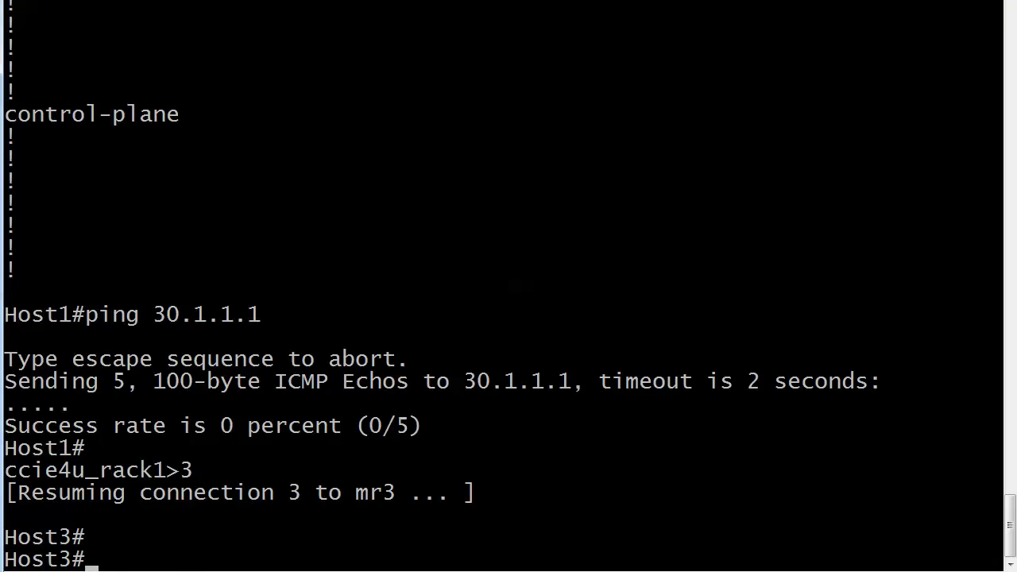
- Resume the Layer_3_Switch session and run show ip route
key("ctrl+shift+6")
type("x2")
key("Return")
key("Return")
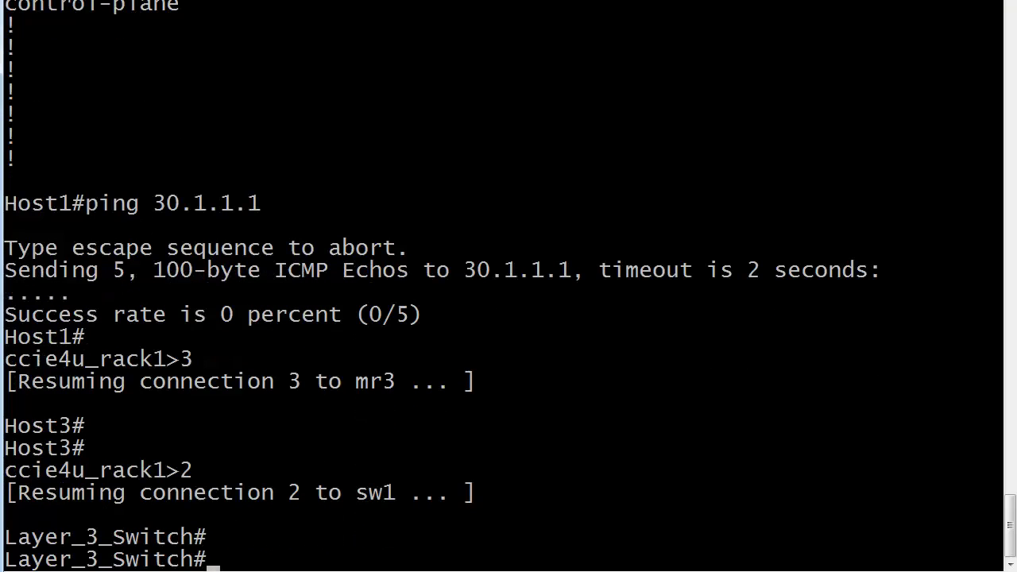
type("show ip route")
key("Return")
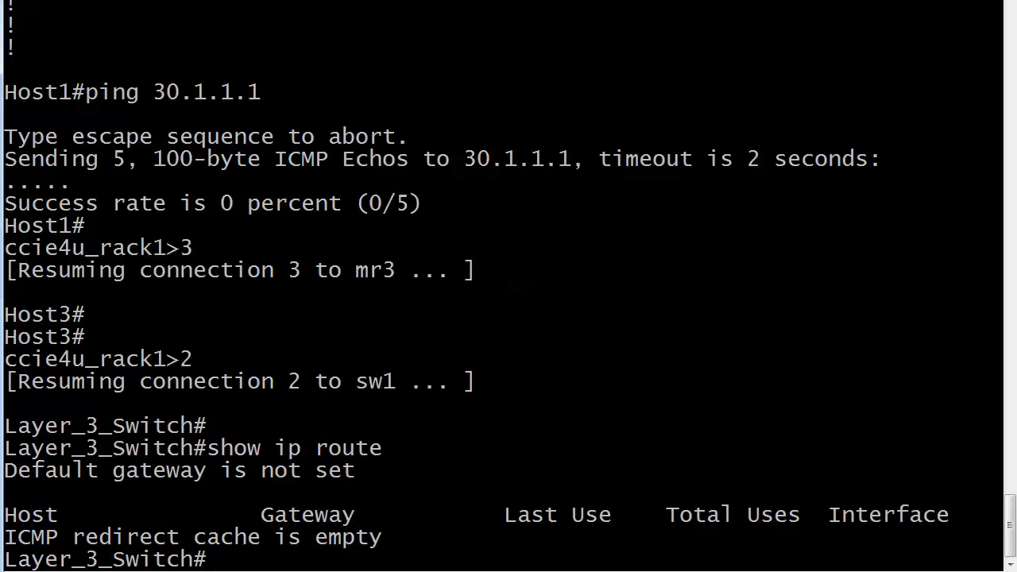
- Enable ip routing and confirm 20.1.1.0 on Vlan11 and 30.1.1.0 on Vlan33 are connected
type("con f")
key("BackSpace")
key("BackSpace")
type("f t")
key("Return")
type("ip routing")
key("Return")
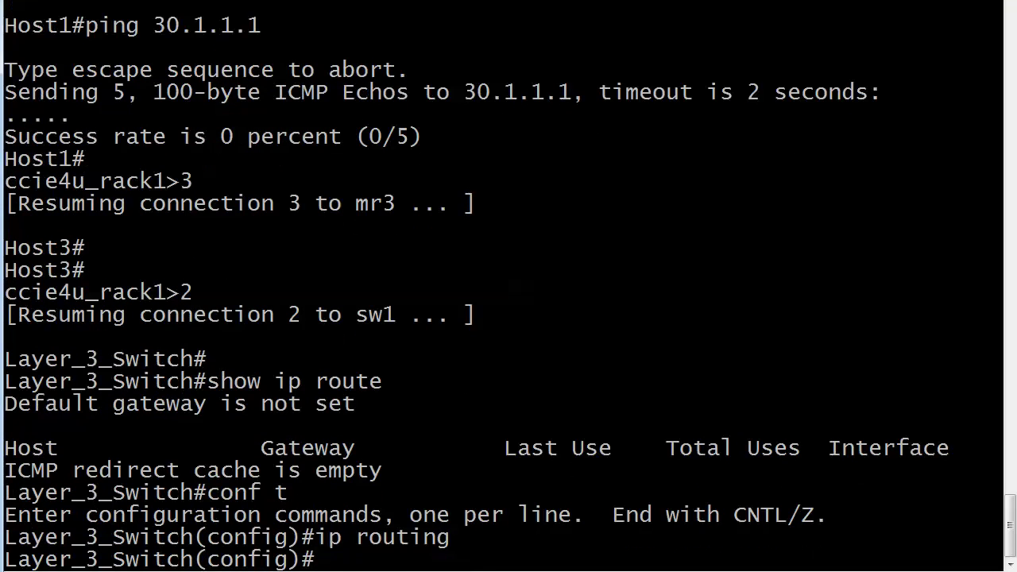
key("ctrl+z")
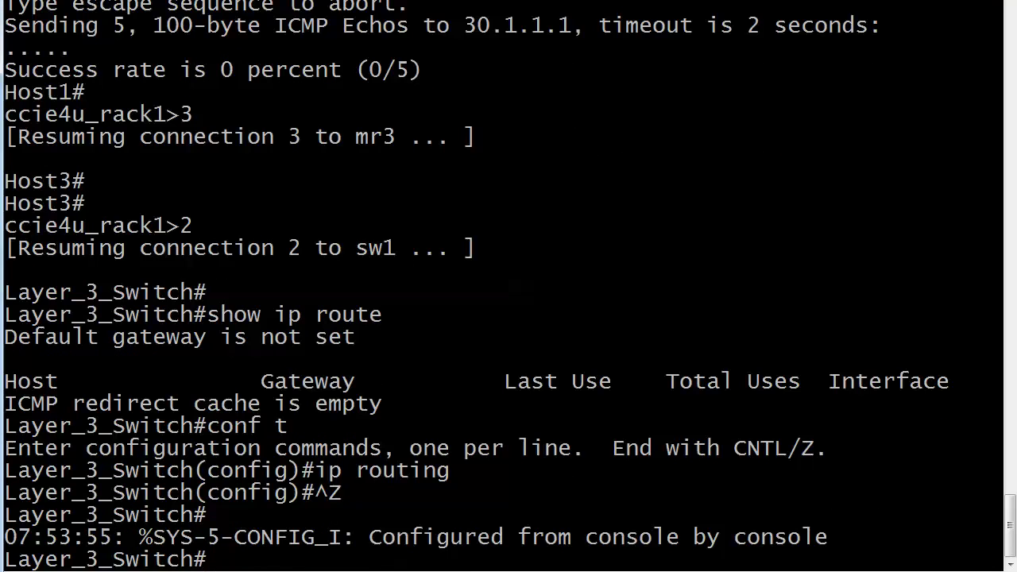
type("show ip route")
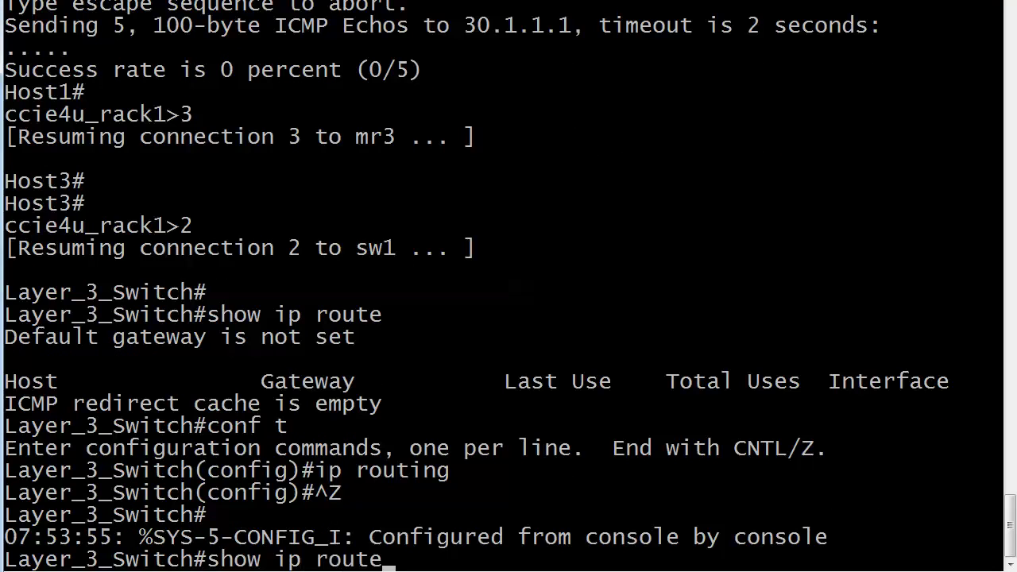
key("Return")
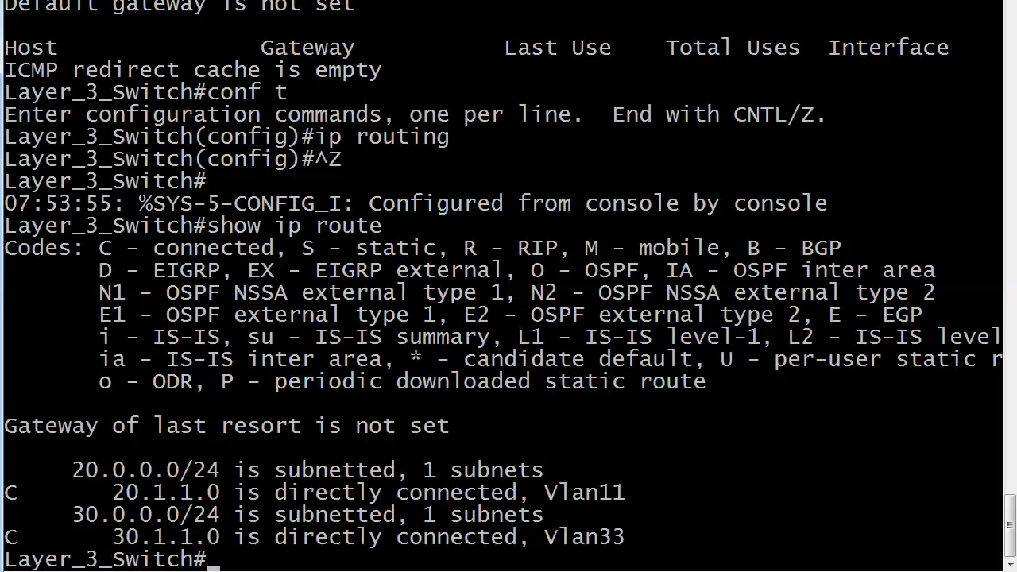
- Resume the Host1 session and ping 30.1.1.1
key("ctrl+shift+6")
type("x1")
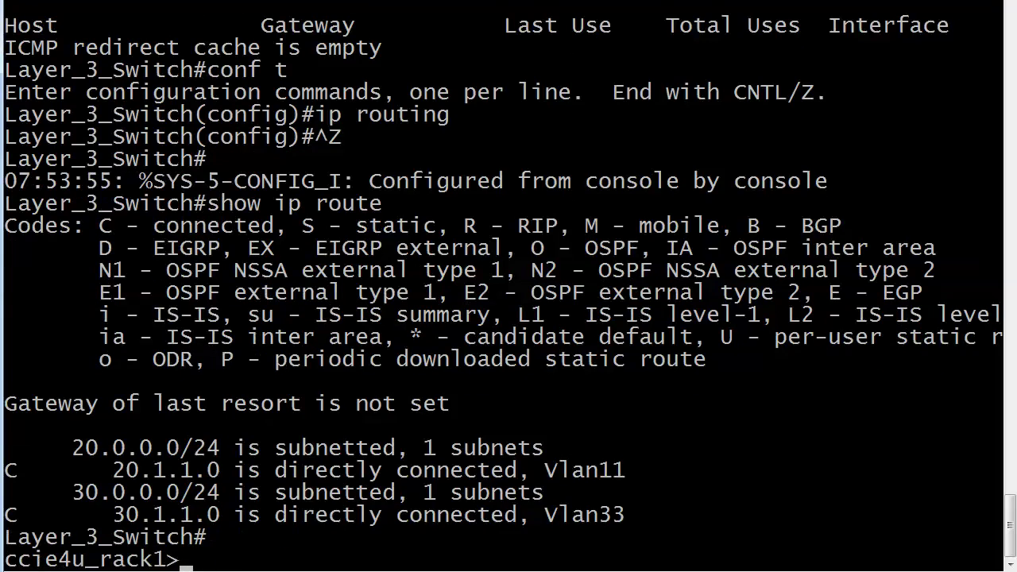
key("Return")
key("Return")
key("Return")
type("ping 30.1.1.1")
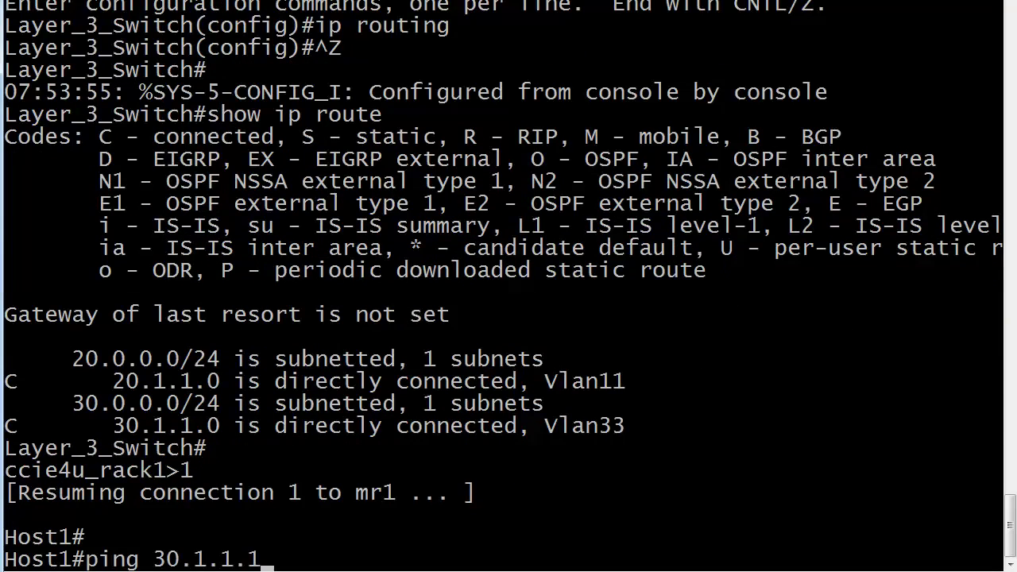
key("Return")
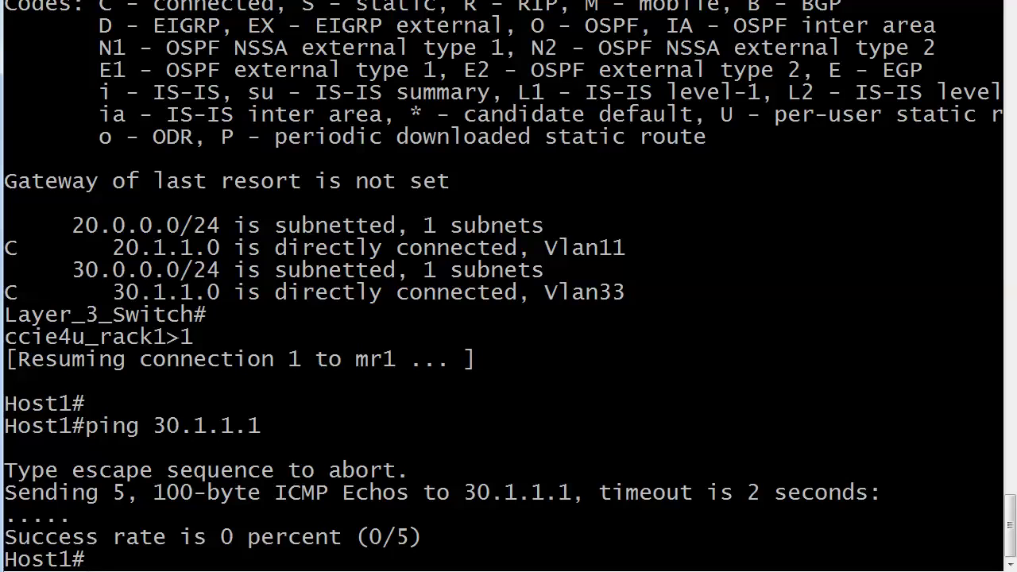
- Turn on debug ip packet and repeat the ping to 30.1.1.1, showing unroutable packets
type("debug")
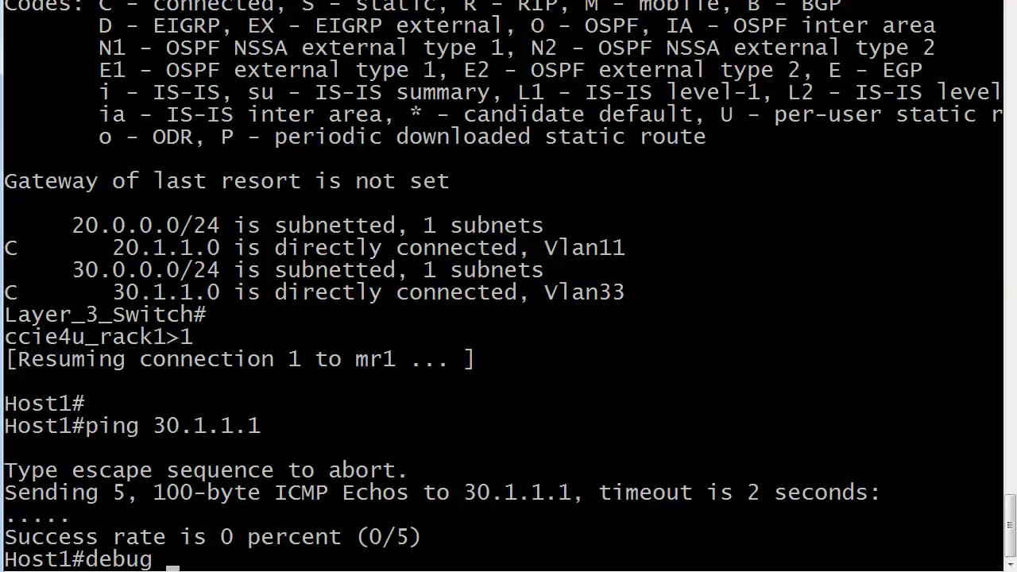
type(" ip packet")
key("Return")
key("Up")
key("Up")
key("Return")
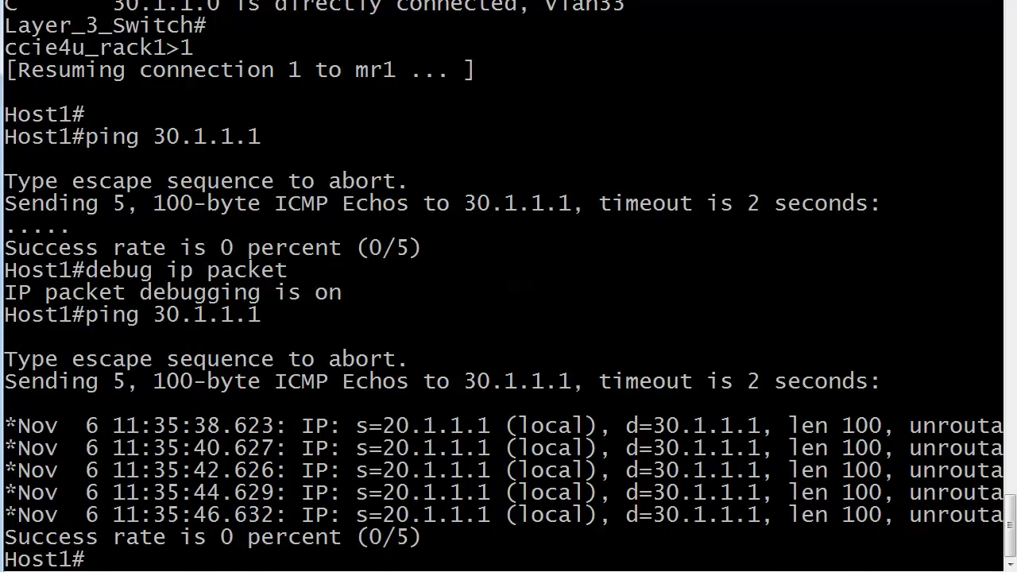
scroll(508, 286, "right", 3)
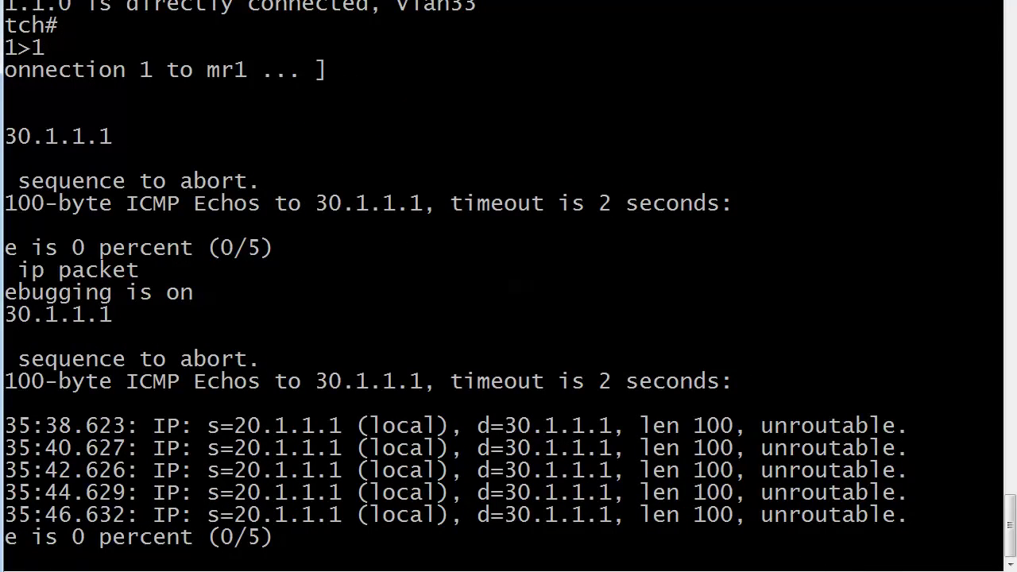
scroll(509, 286, "left", 3)
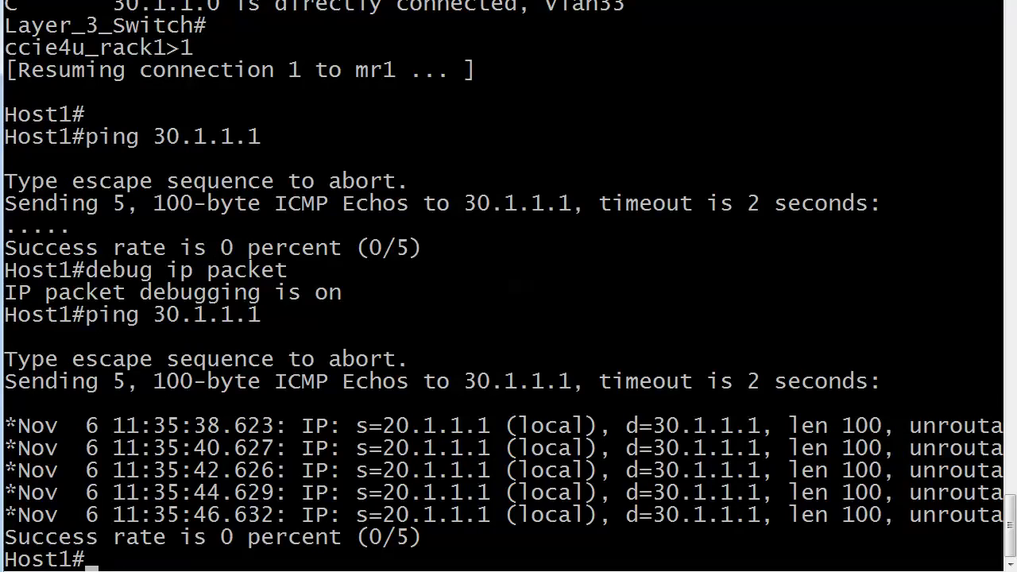
- Display Host1's routing table and highlight 'Gateway of last resort is not set'
key("Return")
type("show ip route")
key("Return")
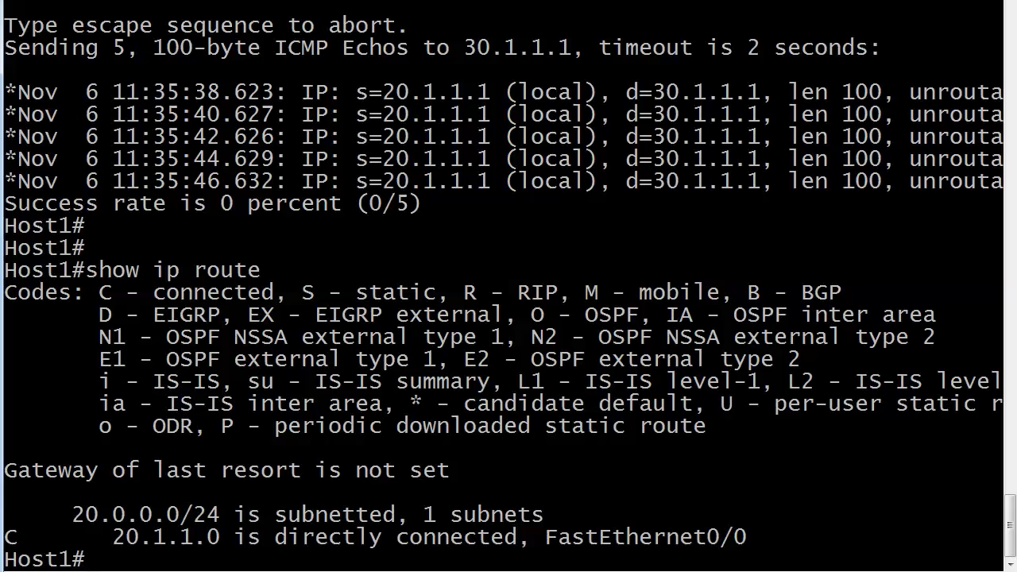
right_click(295, 472)
key("Escape")
key("shift+Right")
key("shift+Right")
key("shift+Right")
key("shift+Right")
key("shift+Right")
key("shift+Right")
key("shift+Right")
key("shift+Right")
key("shift+Right")
key("shift+Right")
key("shift+Right")
key("shift+Right")
key("shift+Right")
key("shift+Right")
key("shift+Right")
key("shift+Right")
key("shift+Right")
key("shift+Right")
key("shift+Right")
key("shift+Right")
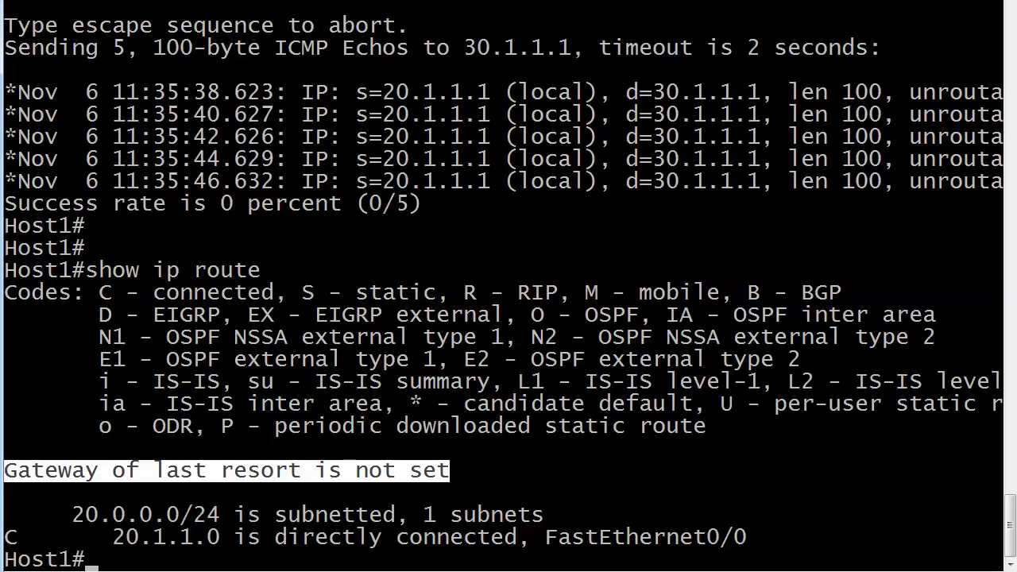
- Add Host1 default route ip route 0.0.0.0 0.0.0.0 20.1.1.11 and save with wr
key("Return")
type("co")
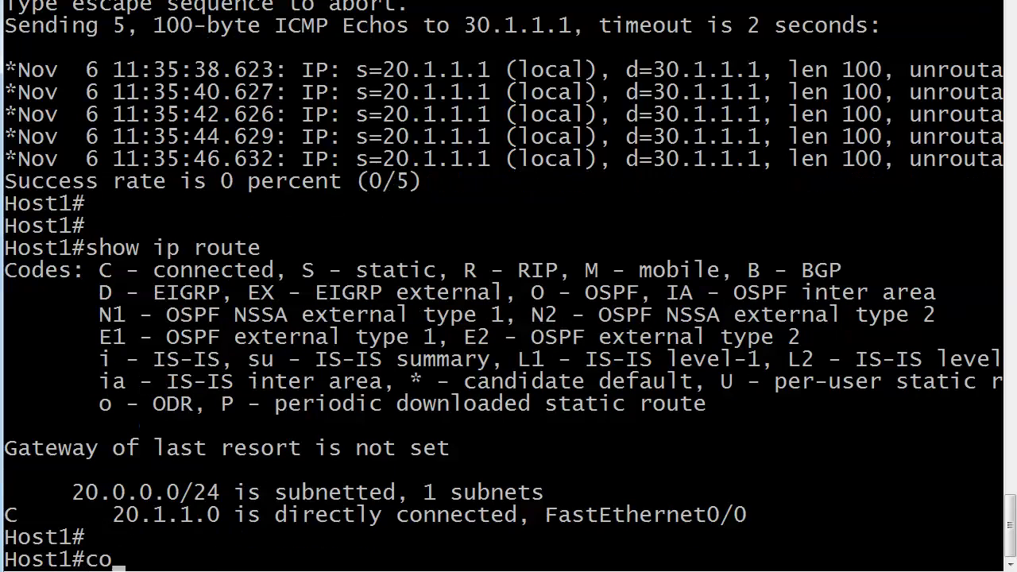
type("fn")
key("BackSpace")
key("BackSpace")
type("nf t")
key("Return")
type("ip route 0.0")
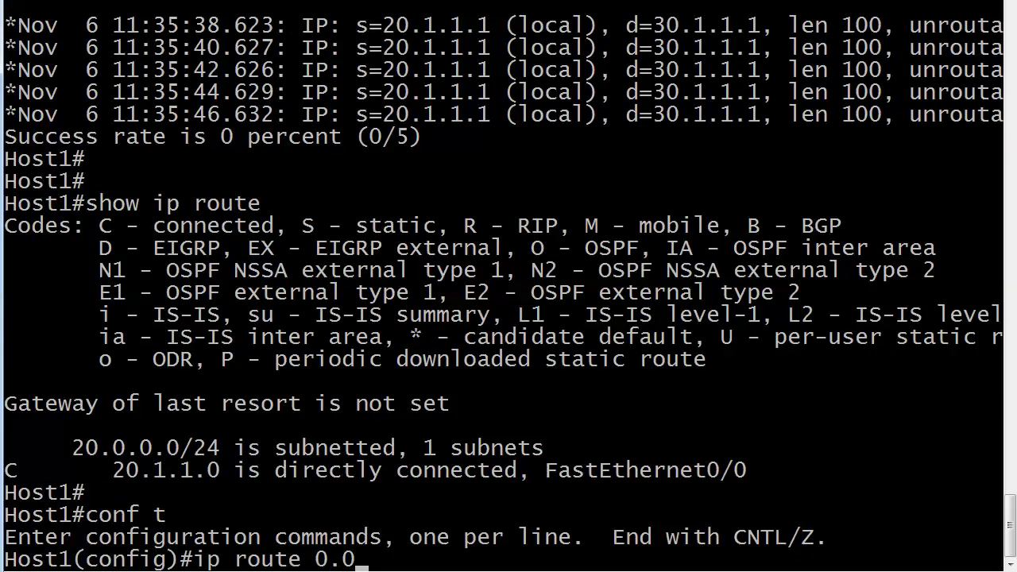
type(".0.0 0.0.0.0")
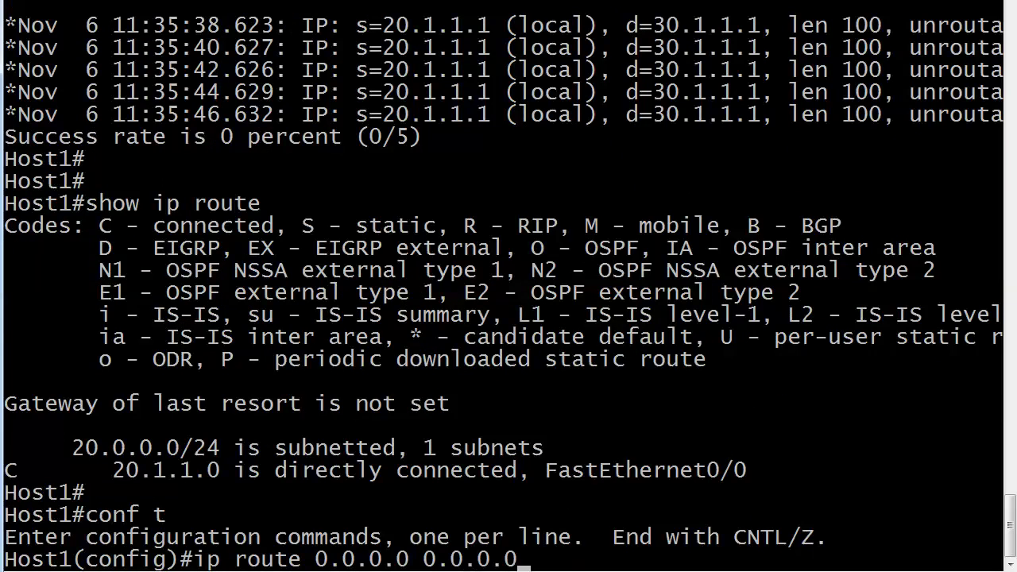
type(" 20.1.1.11")
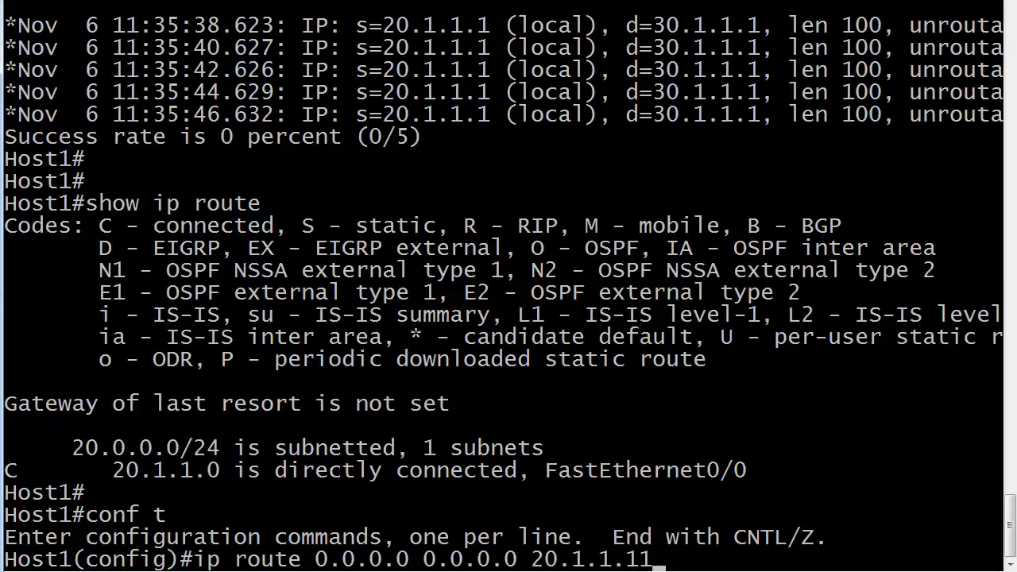
key("Return")
key("ctrl+z")
type("wr")
key("Return")
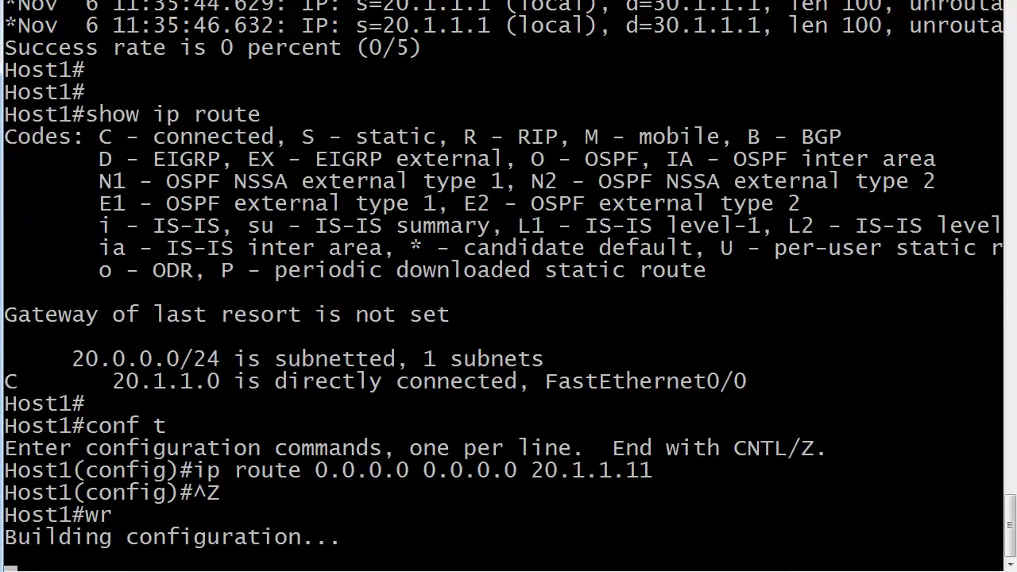
- On Host3 (session 3), add default route ip route 0.0.0.0 0.0.0.0 30.1.1.11
key("ctrl+shift+6")
type("x3")
key("Return")
key("Return")
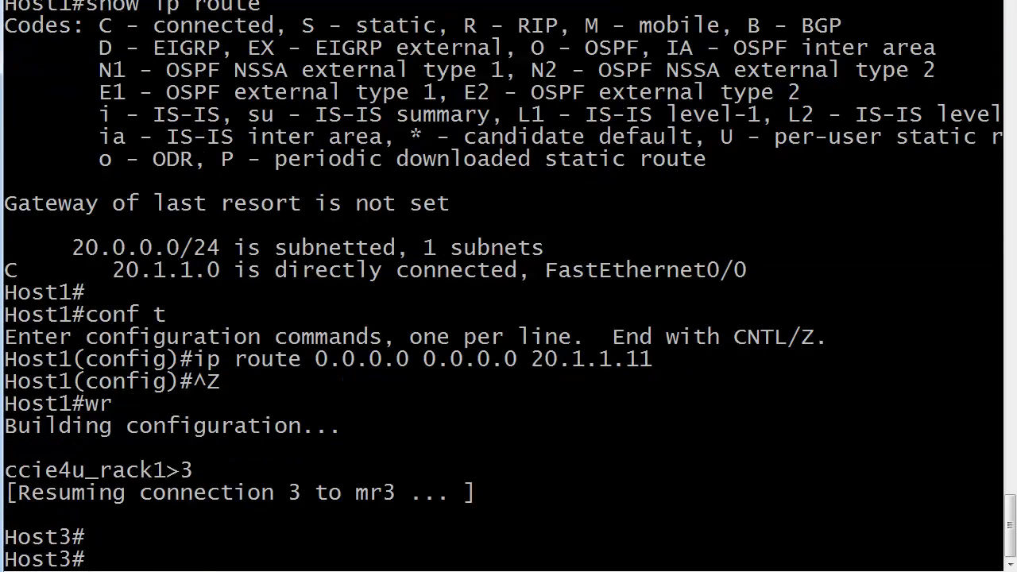
type("conf t")
key("Return")
type("ip route 0")
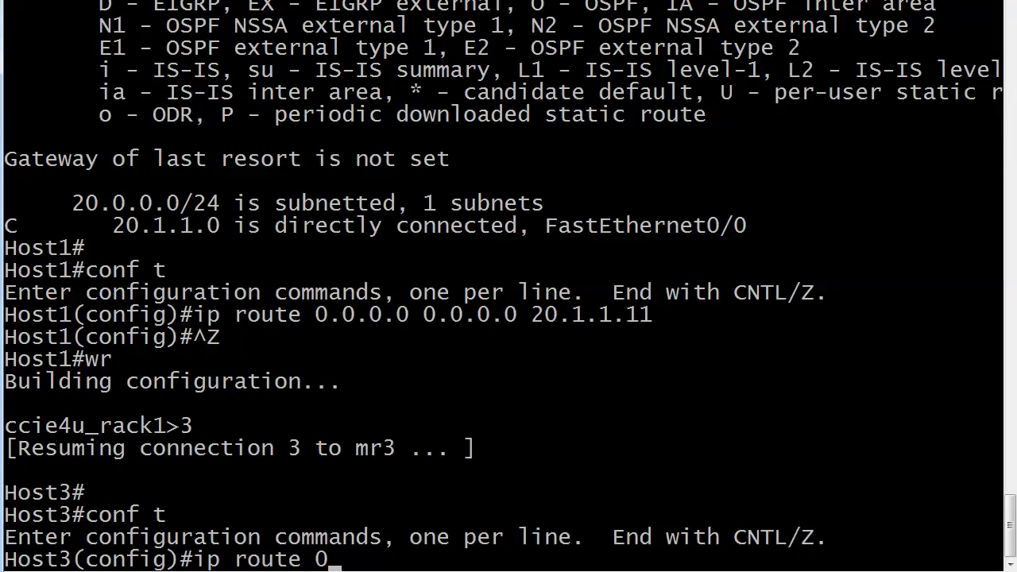
type(".0.0.0 0.0")
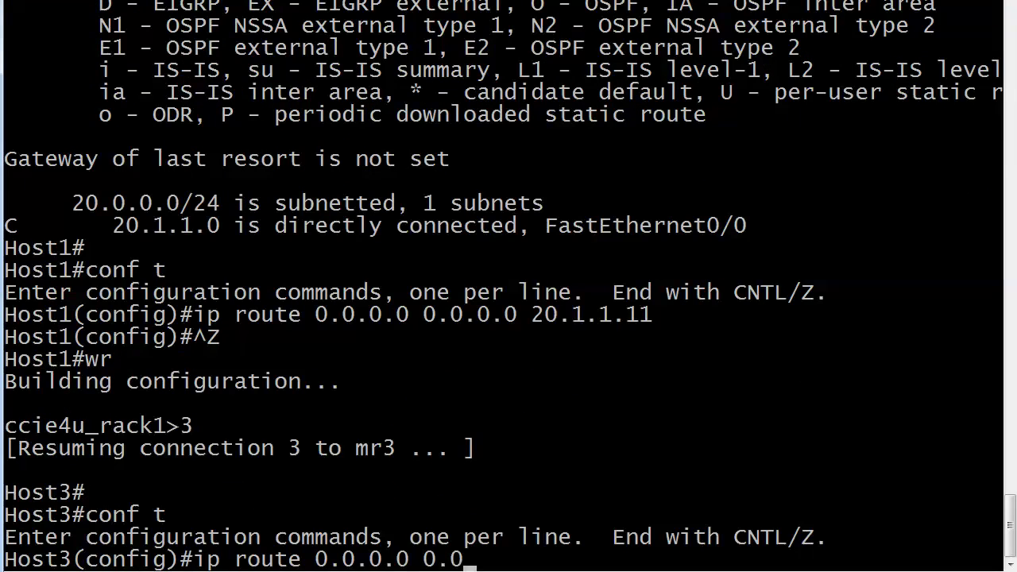
type(".0.0 30.1.1.11")
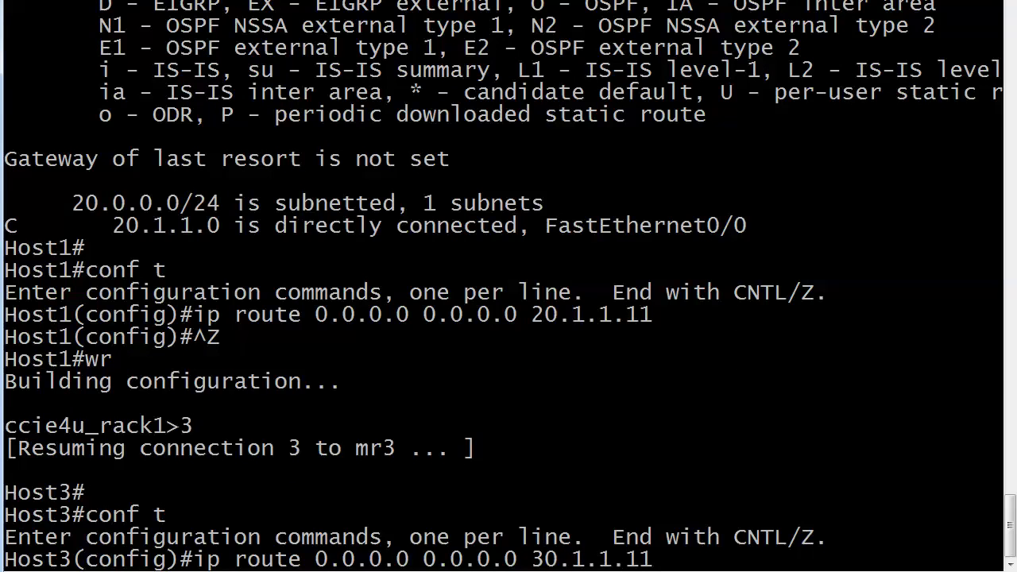
key("Return")
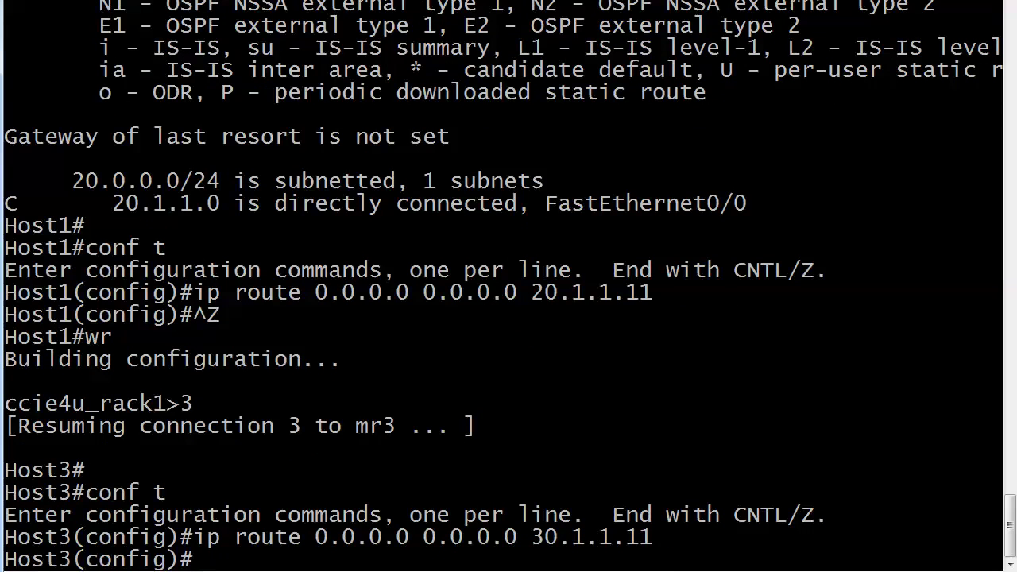
key("ctrl+z")
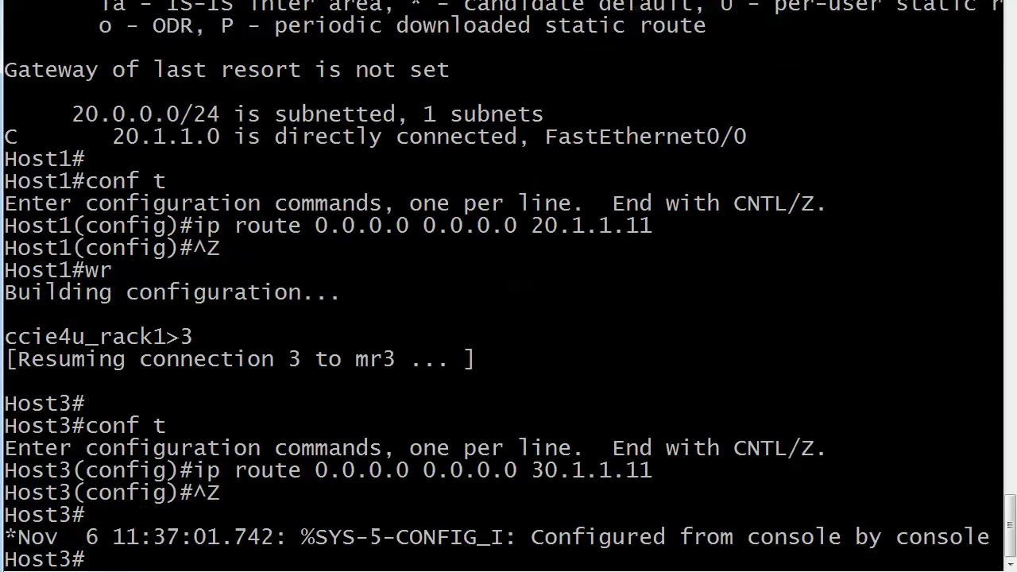
key("ctrl+shift+6")
- Back on Host1, show the S* default route via 20.1.1.11 and ping 30.1.1.1 (3/5 replies)
type("x1")
key("Return")
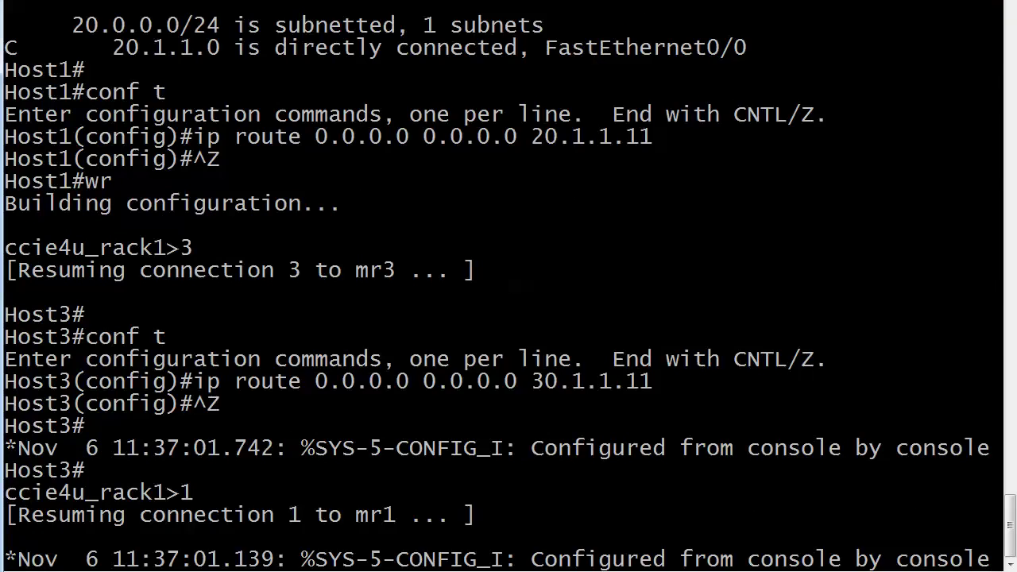
key("Return")
key("Return")
type("s")
key("Return")
type("show ip route")
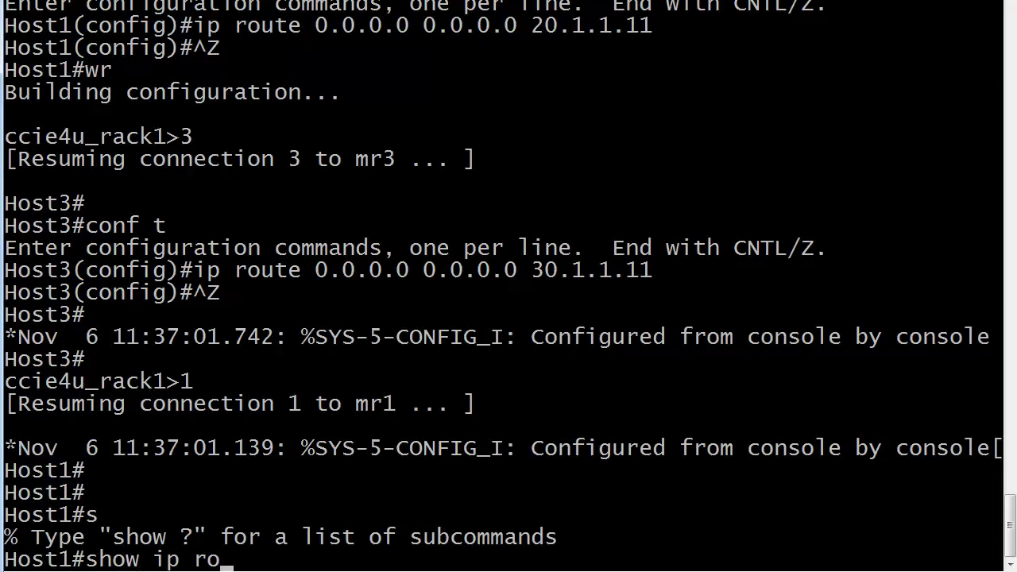
key("Return")
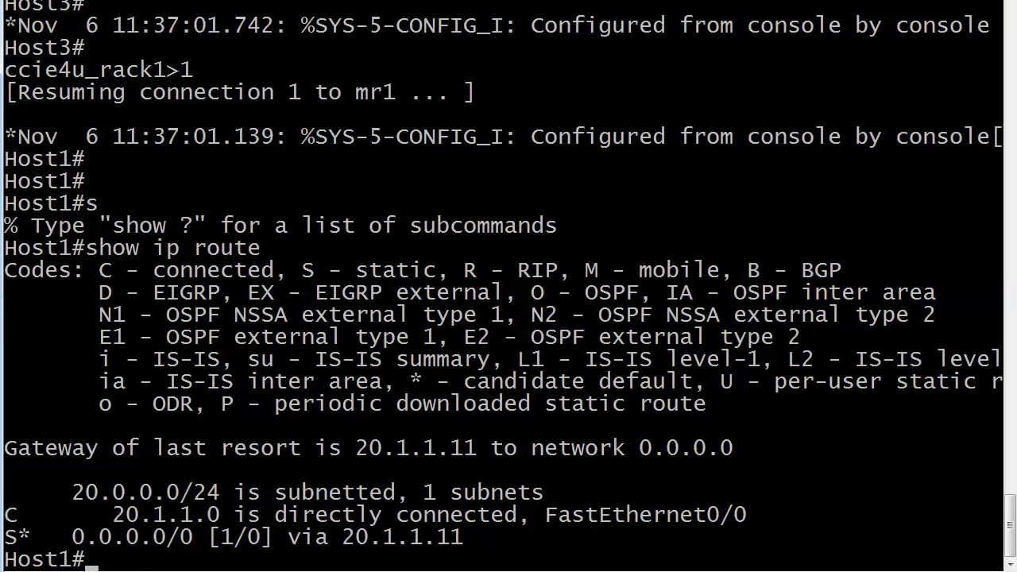
type("ping 30.1.1.1")
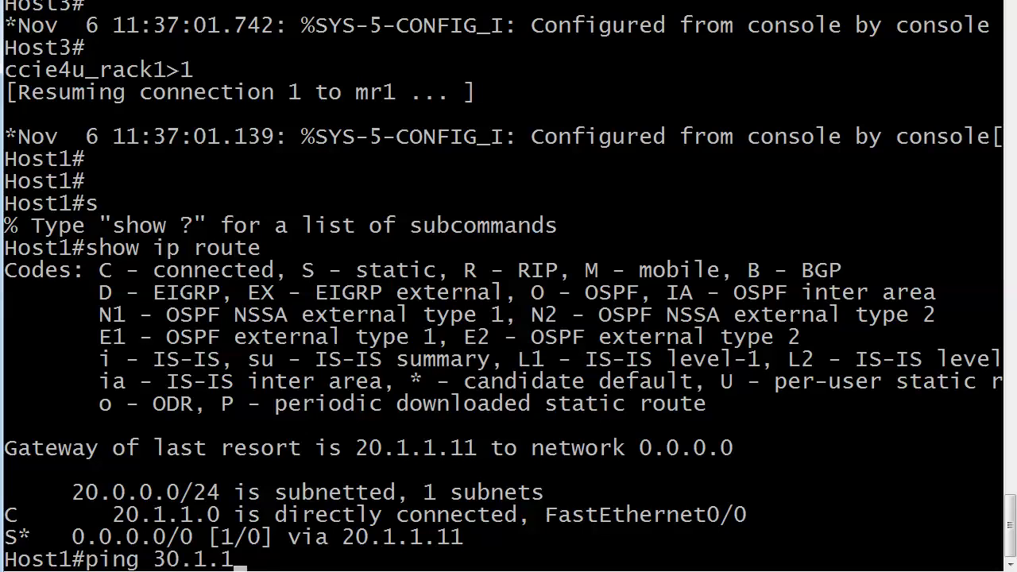
key("Return")
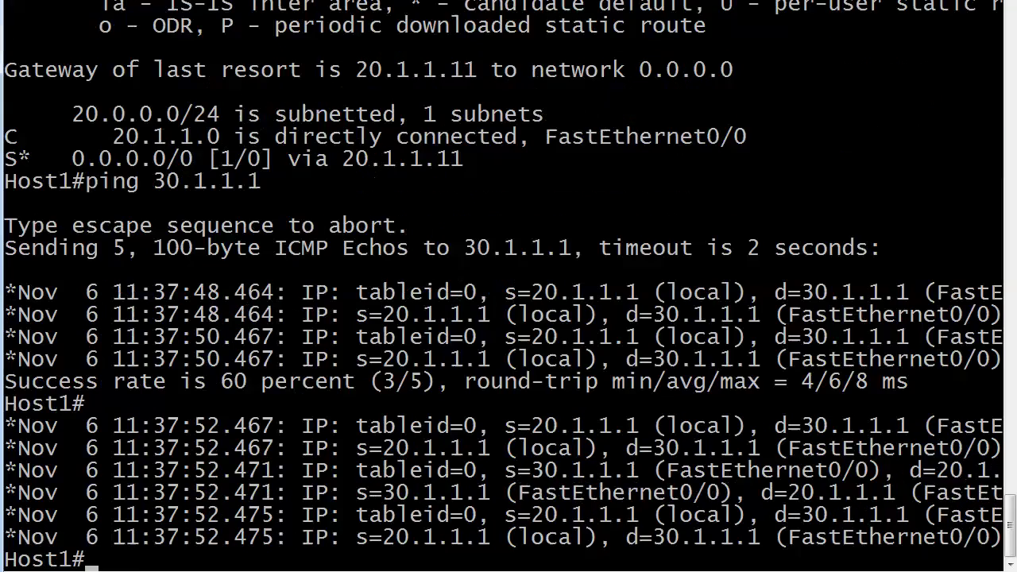
- Turn off all debugging with 'u all' and rerun the ping to 30.1.1.1 from Host1
type("u all")
key("Return")
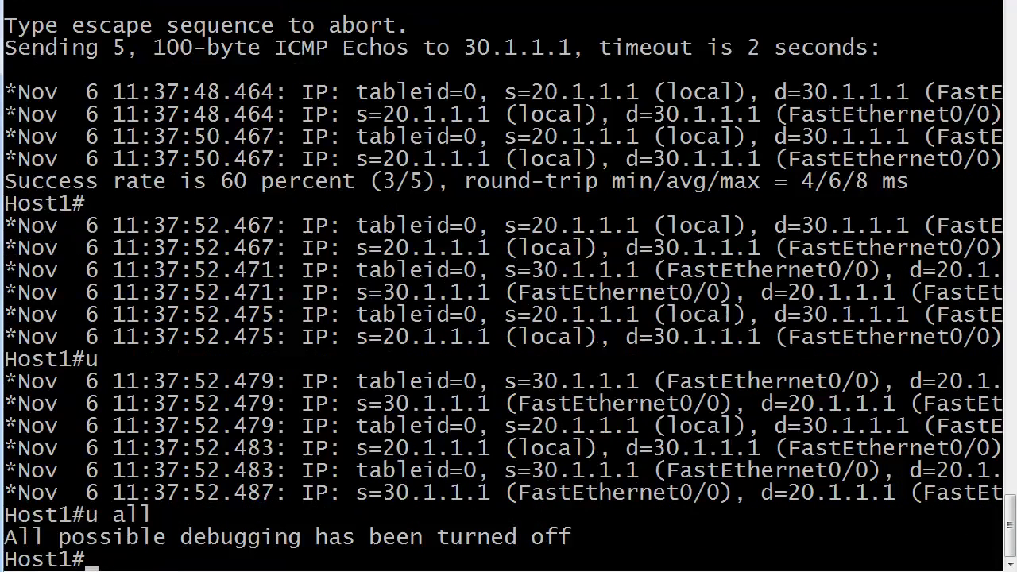
key("Up")
key("Up")
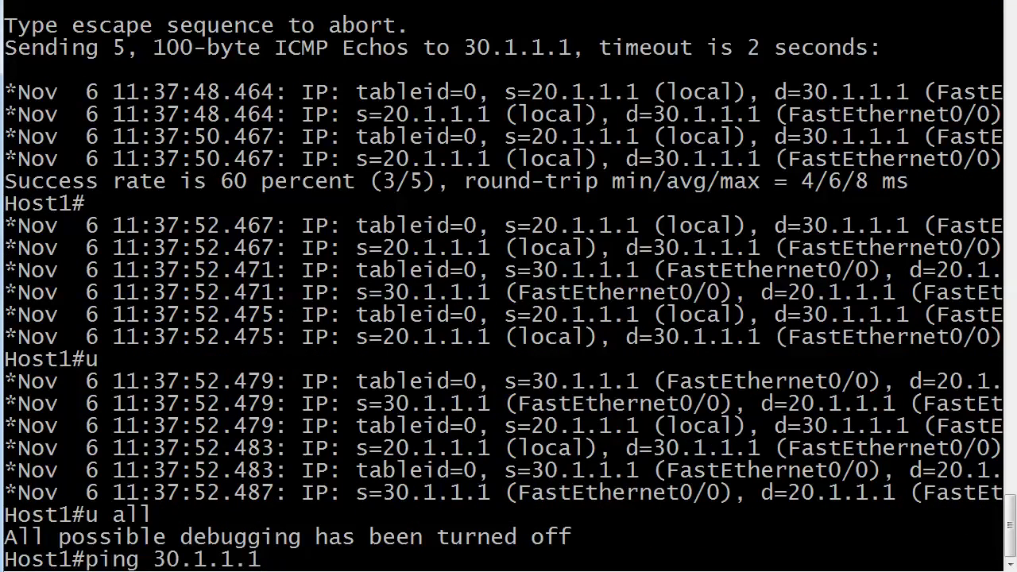
key("Return")
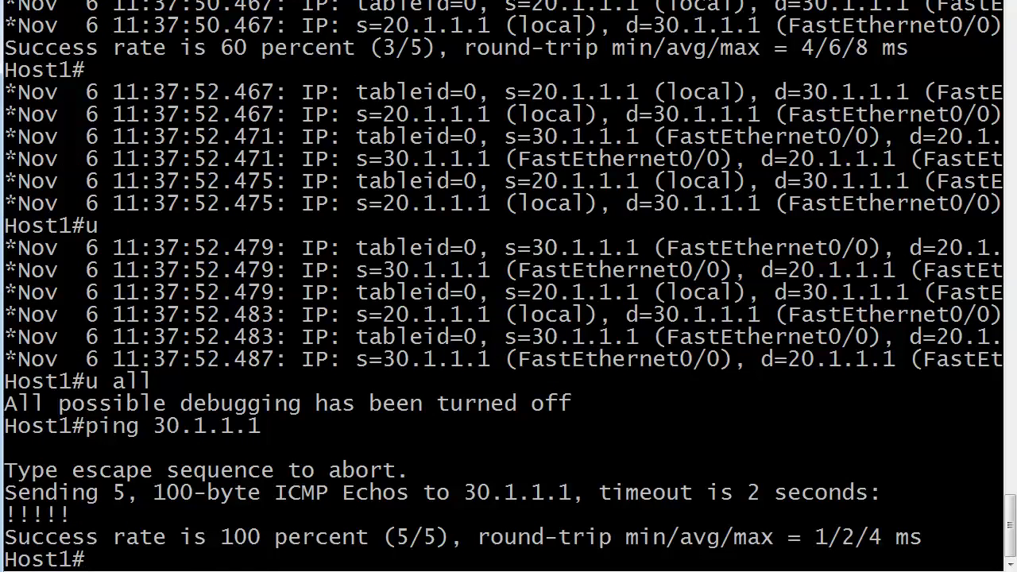
- On Host3, ping Host1 at 20.1.1.1 twice, succeeding 100 percent
key("ctrl+shift+6")
type("x")
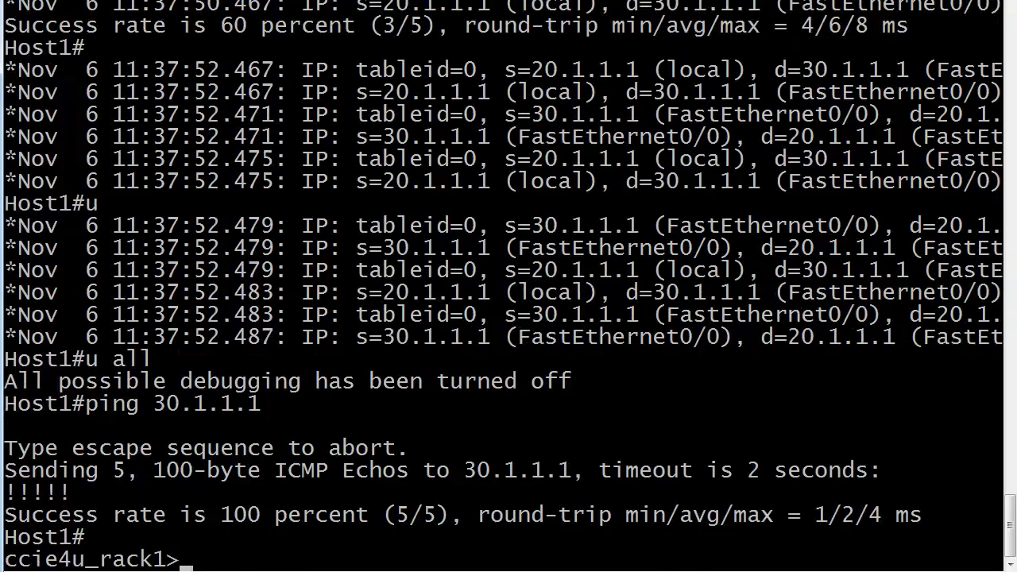
type("3")
key("Return")
type("ping")
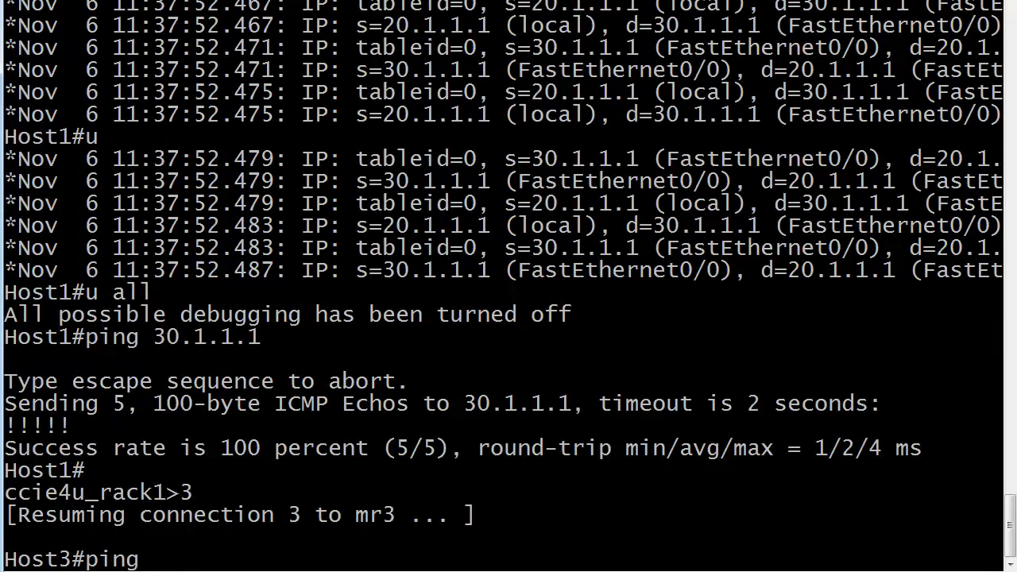
type(" 20.1.1.1")
key("Return")
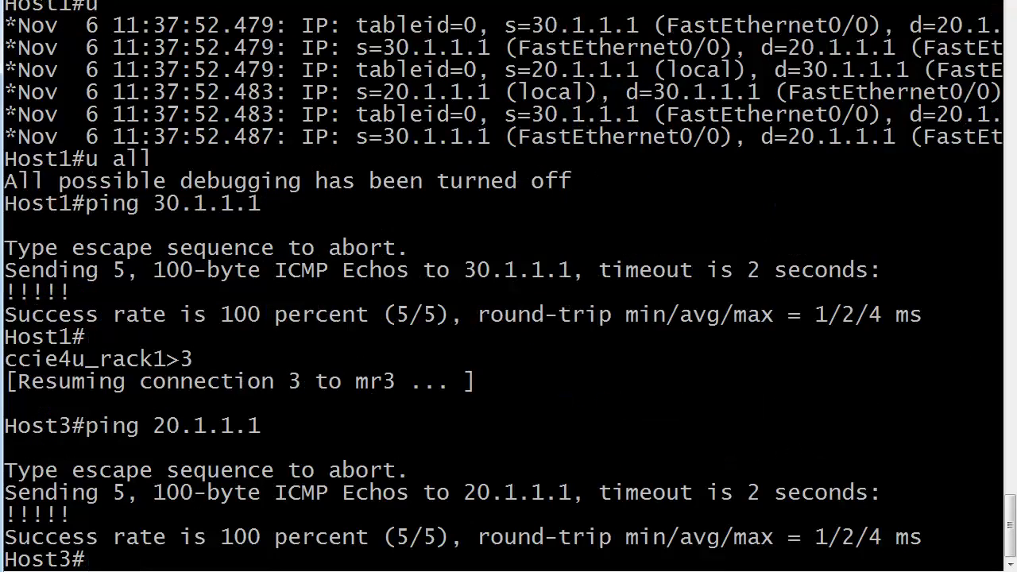
key("Up")
key("Return")
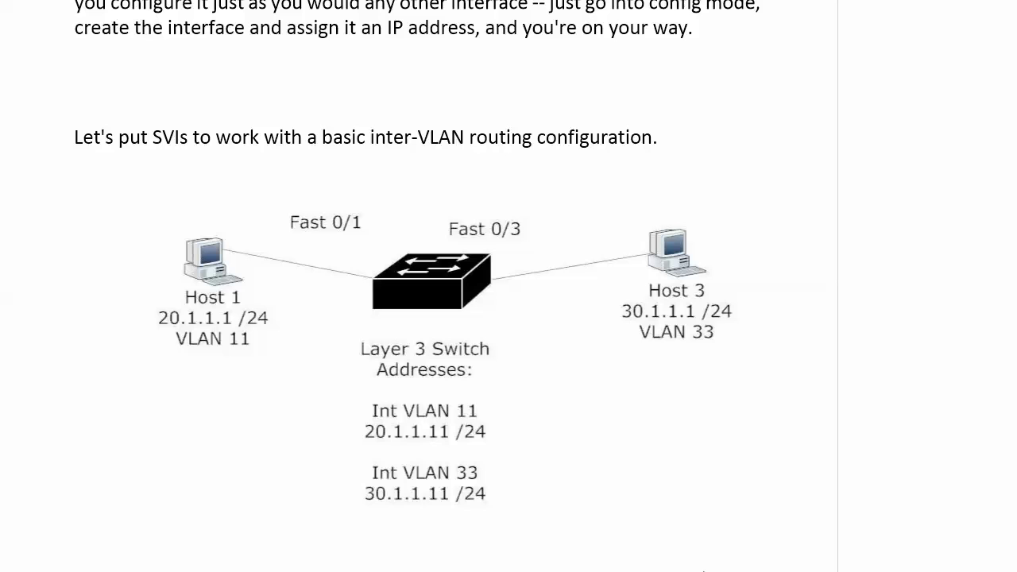
left_click(703, 570)
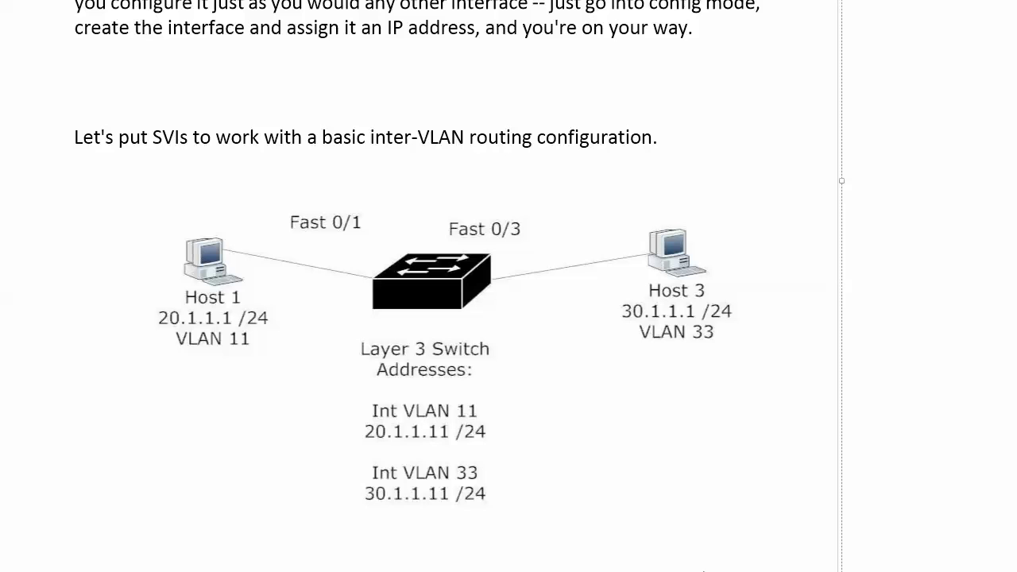